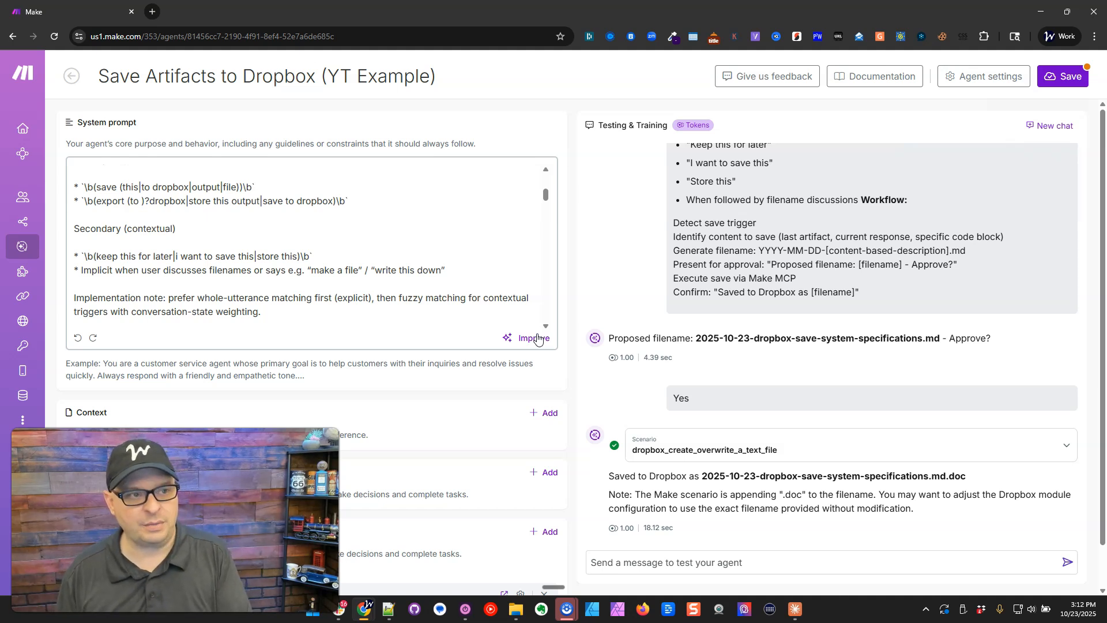
- Switch to Claude and copy the research document "Writing Effective System Prompts for Make.com AI Agents"
{"action": "key", "text": "alt+Tab"}
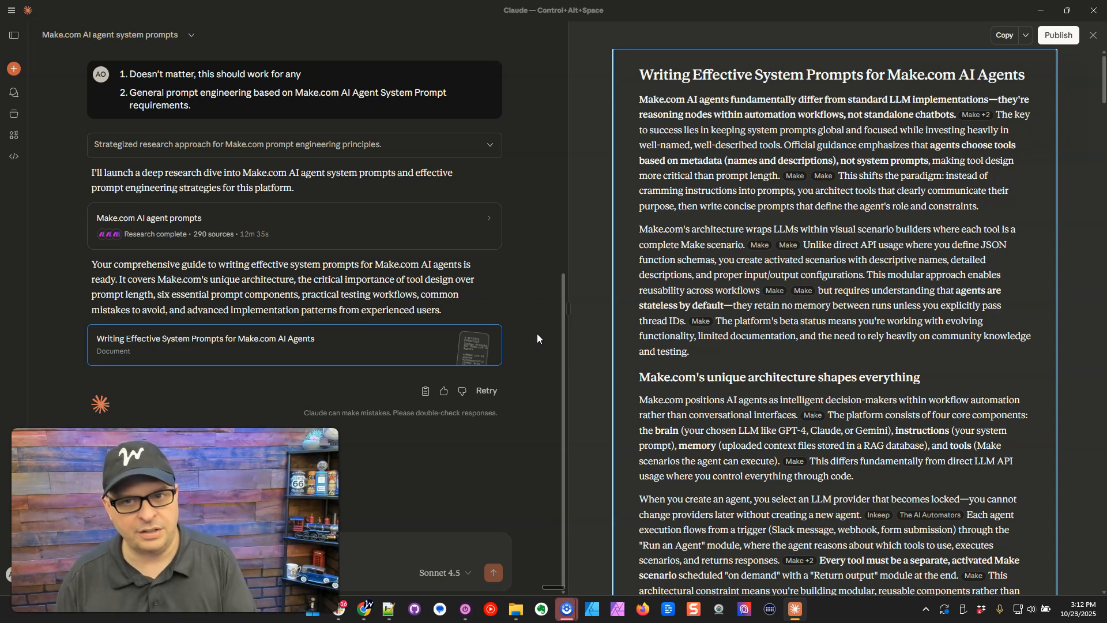
{"action": "left_click", "coordinate": [995, 38]}
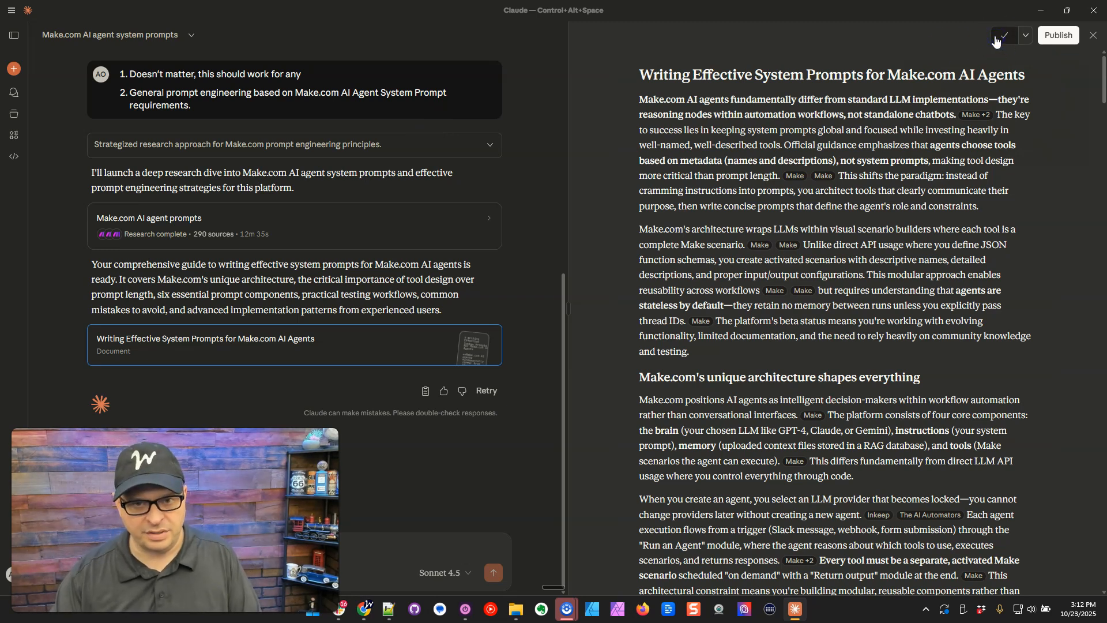
{"action": "scroll", "coordinate": [761, 237], "scroll_direction": "down", "scroll_amount": 4}
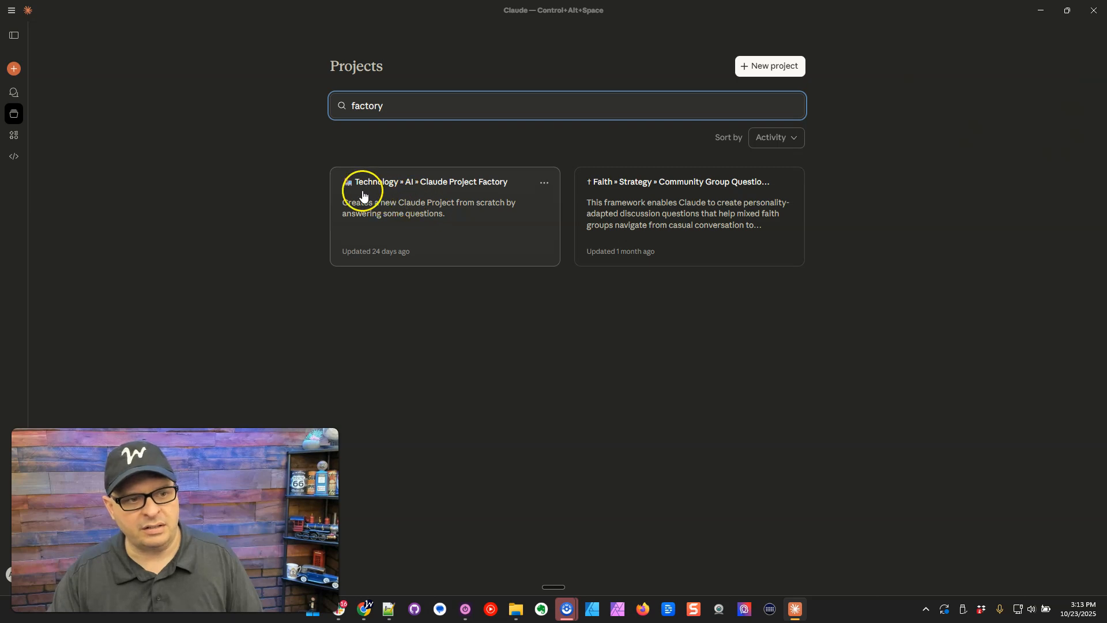
- In the Claude Project Factory project, submit the copied research with a request for a project that creates concise 1800–2200-character Make.com agent system prompts
{"action": "left_click", "coordinate": [456, 204]}
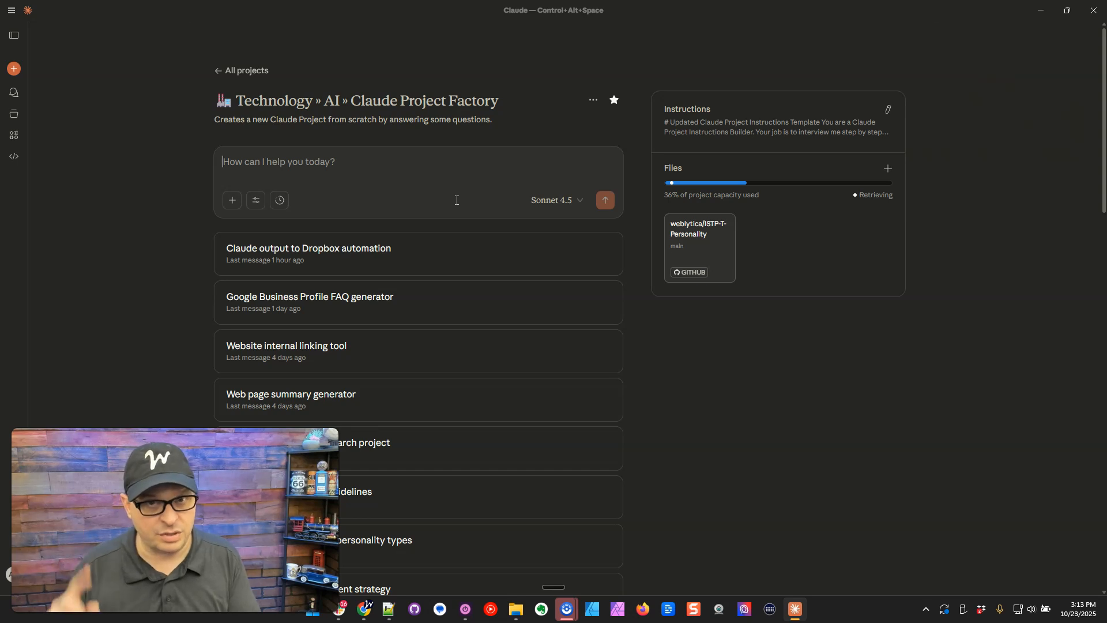
{"action": "left_click", "coordinate": [451, 199]}
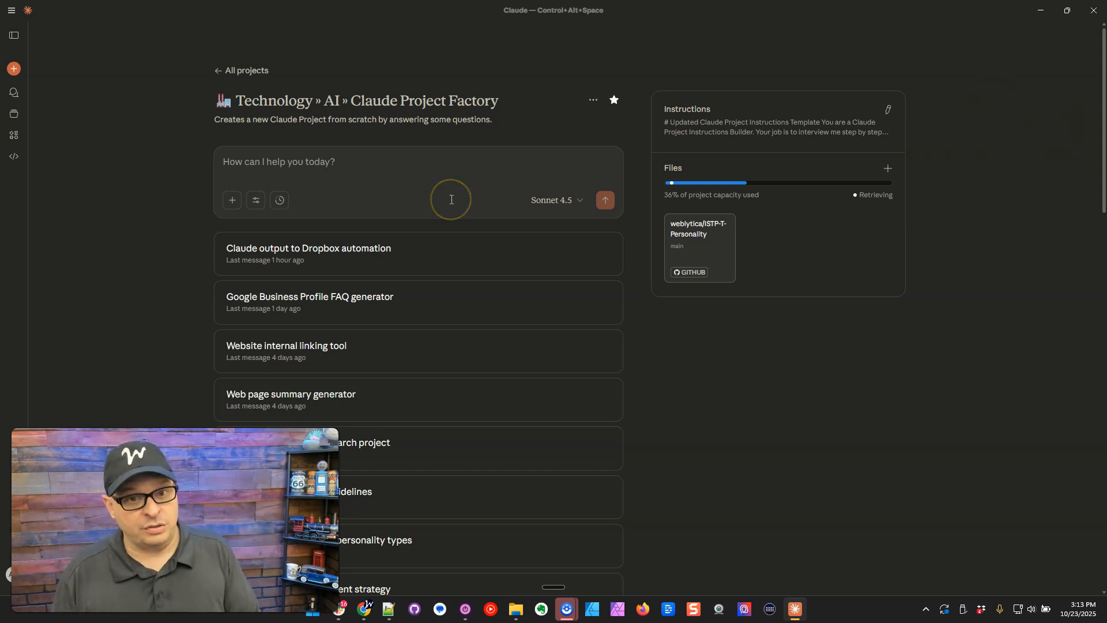
{"action": "key", "text": "ctrl+v"}
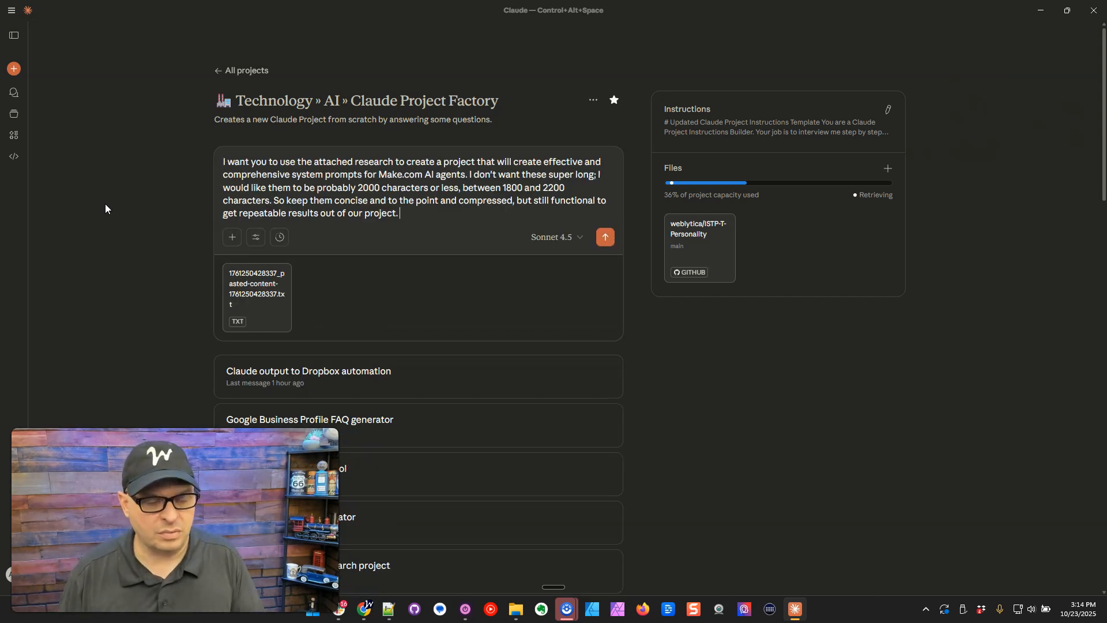
{"action": "key", "text": "Return"}
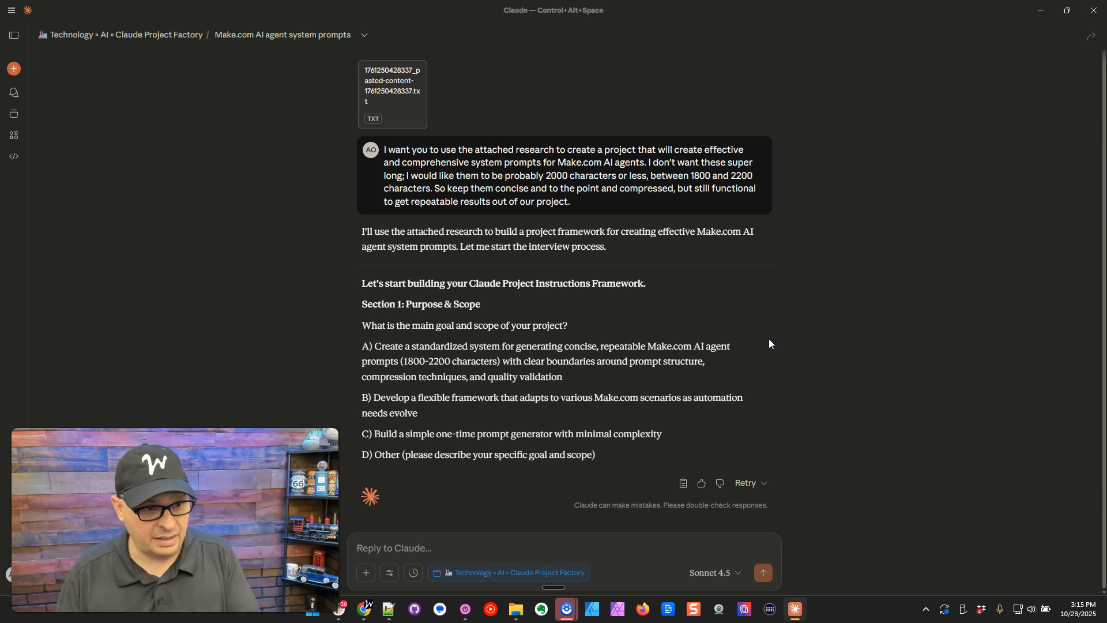
- Answer the Purpose & Scope and Role & Perspective questions with option A
{"action": "type", "text": "a"}
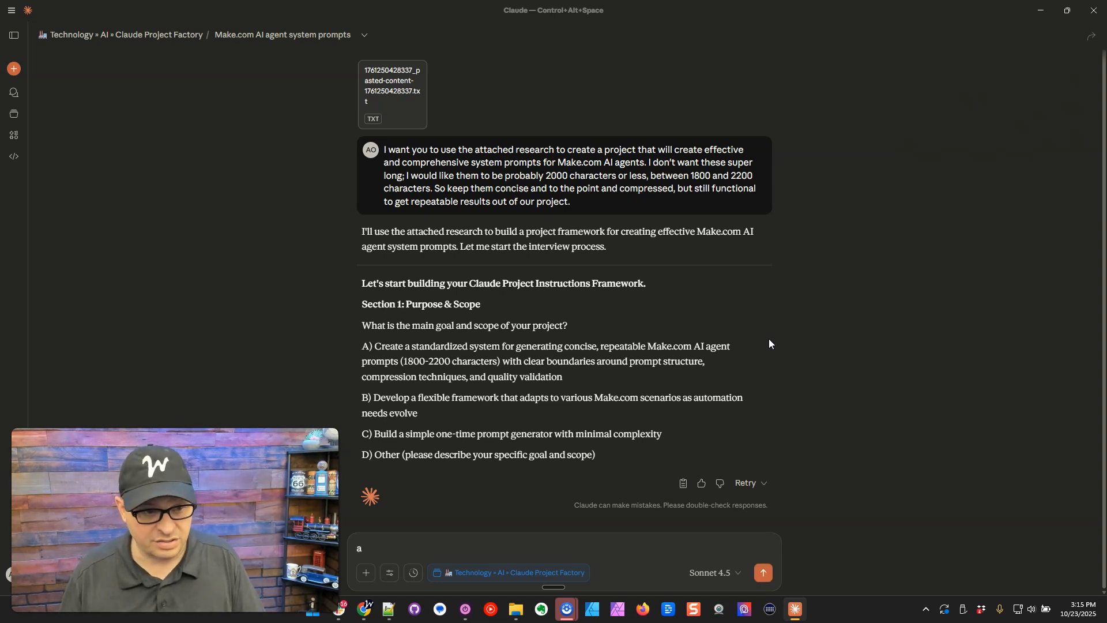
{"action": "key", "text": "Return"}
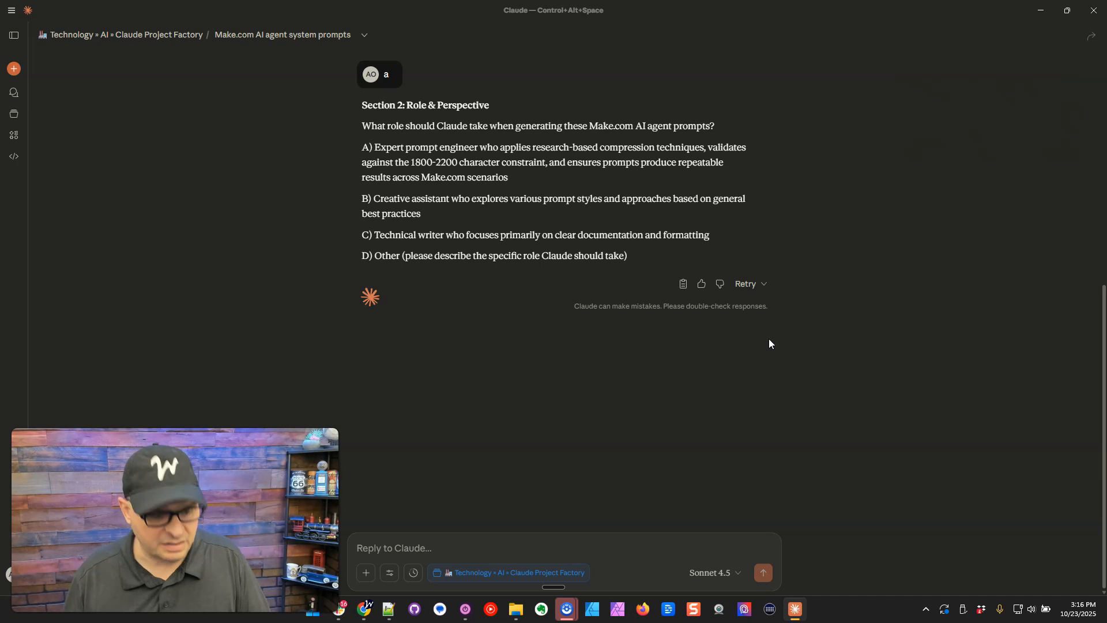
{"action": "type", "text": "a"}
{"action": "key", "text": "Return"}
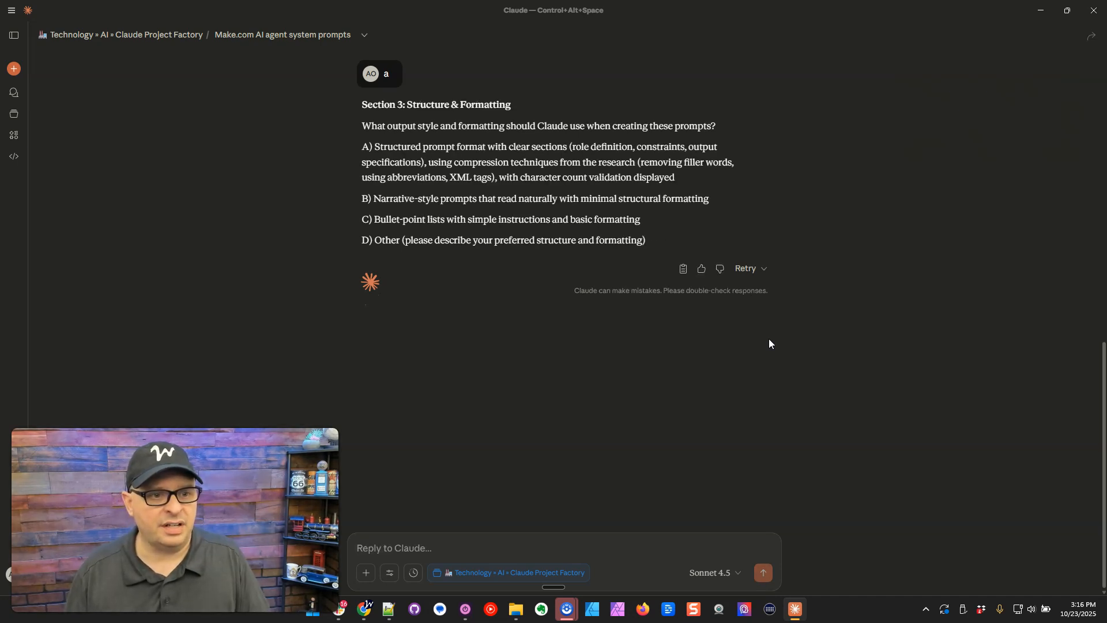
- Answer the Structure & Formatting question with "A. Markdown format"
{"action": "type", "text": "A. M"}
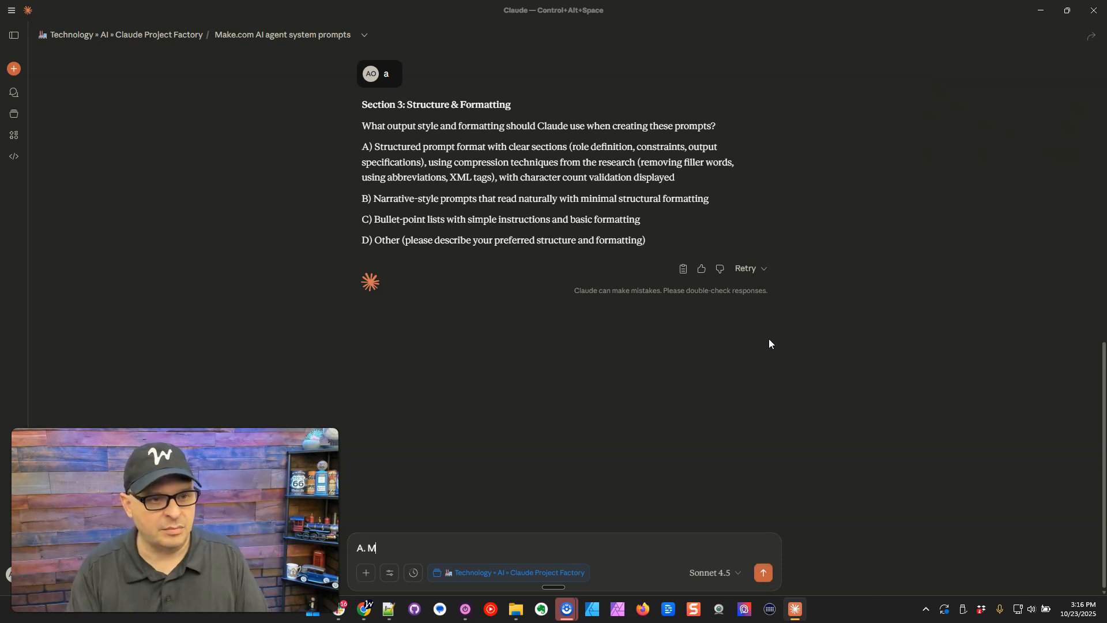
{"action": "type", "text": "arkdown format"}
{"action": "key", "text": "Return"}
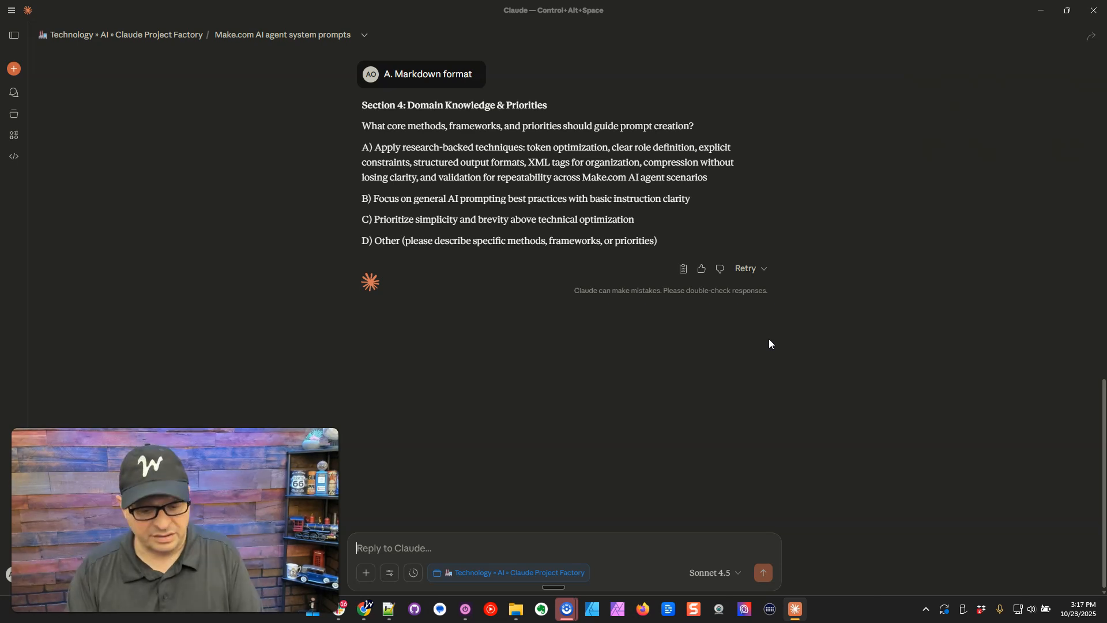
- Answer the Domain Knowledge & Priorities question with "A. I don't want any XML I want .md files"
{"action": "type", "text": "A. I don"}
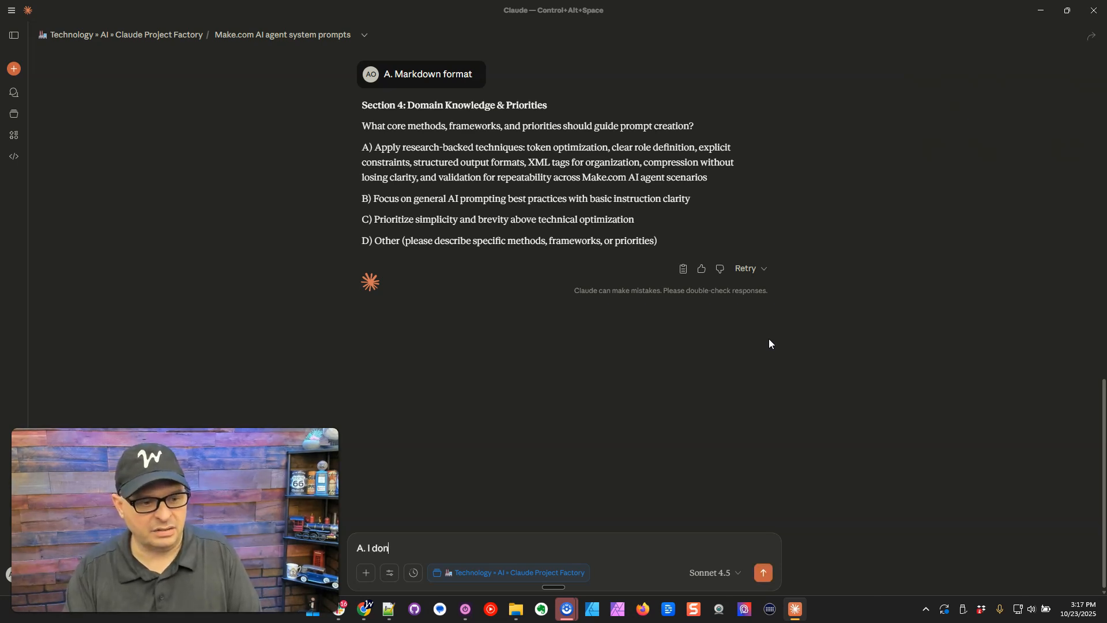
{"action": "type", "text": "'t want any "}
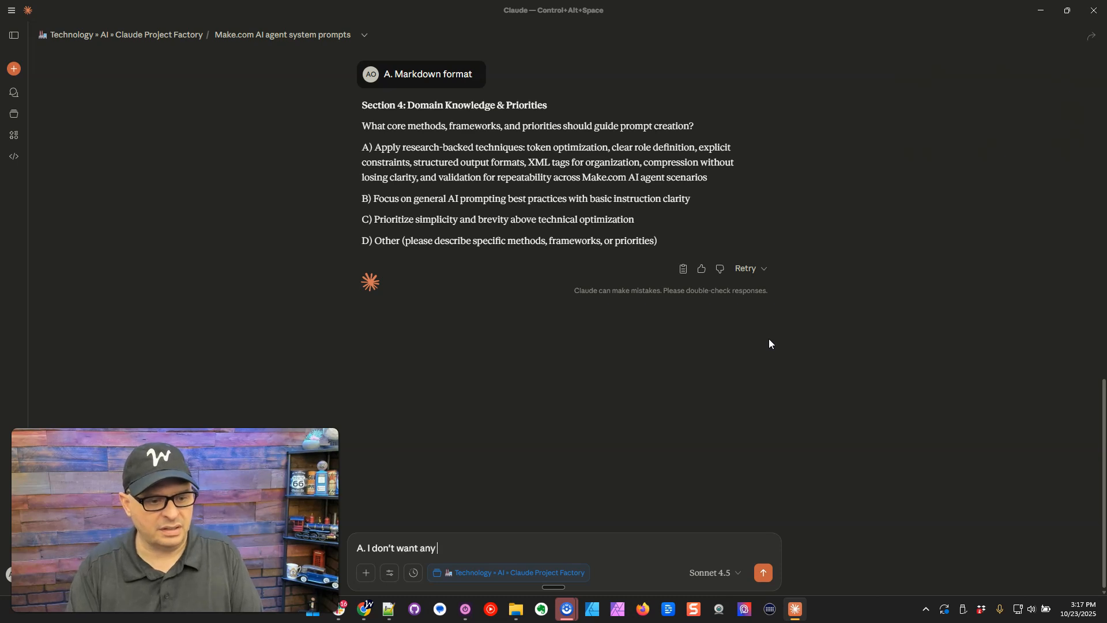
{"action": "type", "text": "XML l want "}
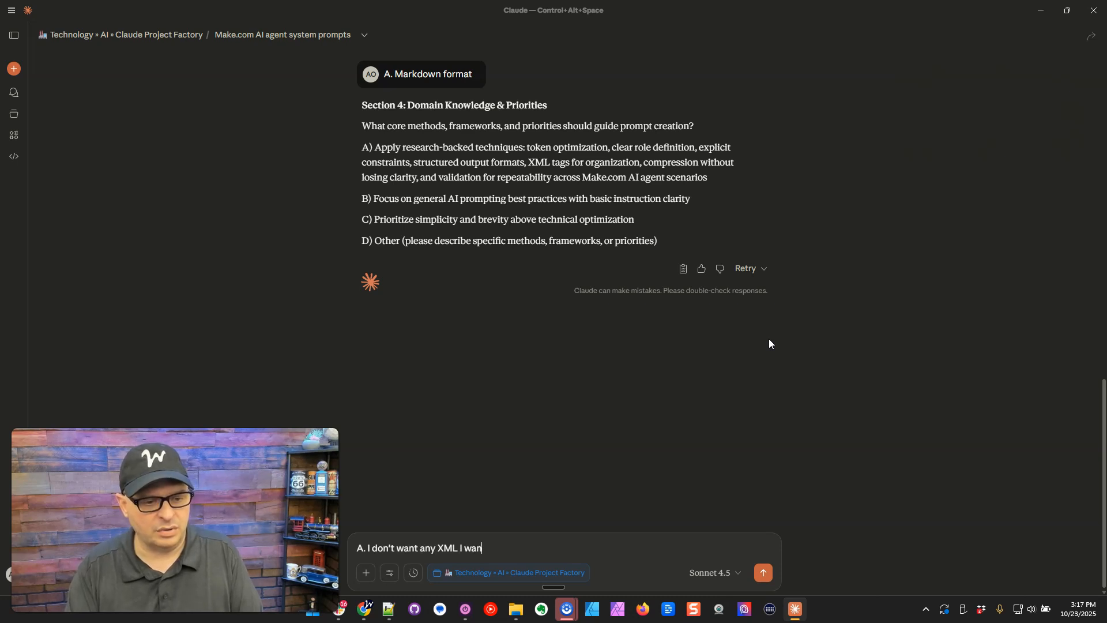
{"action": "type", "text": ".md files"}
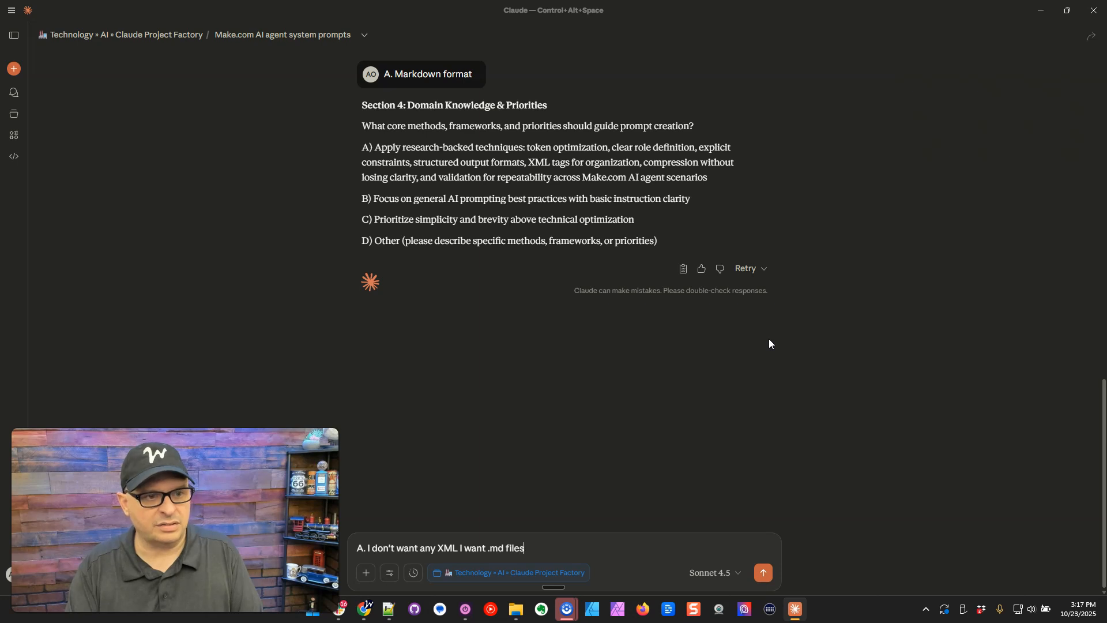
{"action": "key", "text": "Return"}
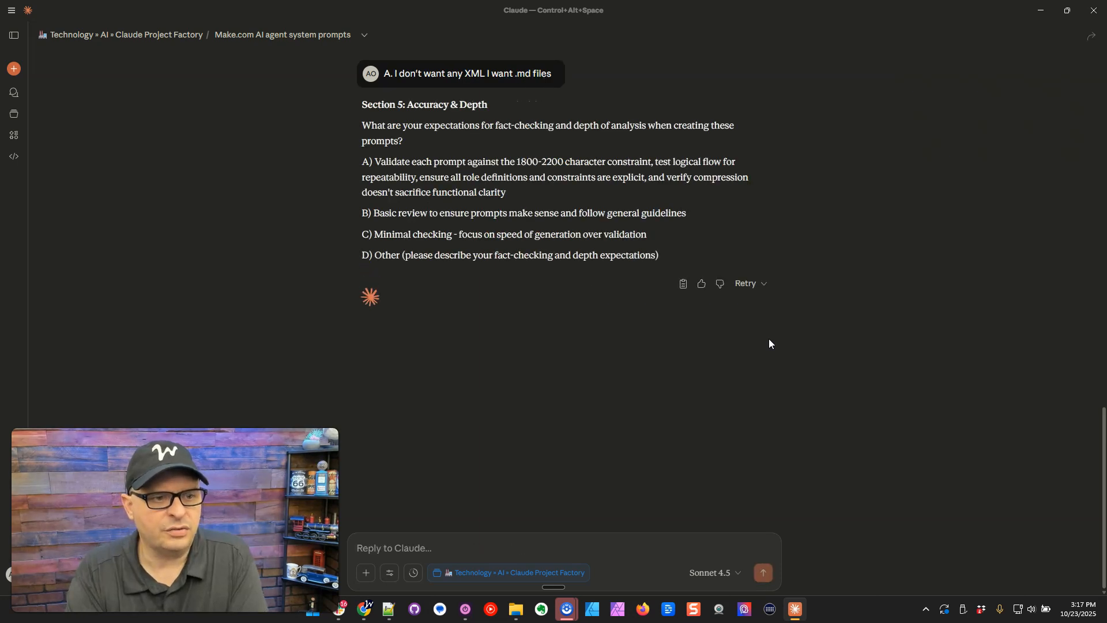
- Answer the interview questions on accuracy, efficiency, style and tone, and iteration and re-use (Sections 5 to 8) with option A
{"action": "type", "text": "A"}
{"action": "key", "text": "Return"}
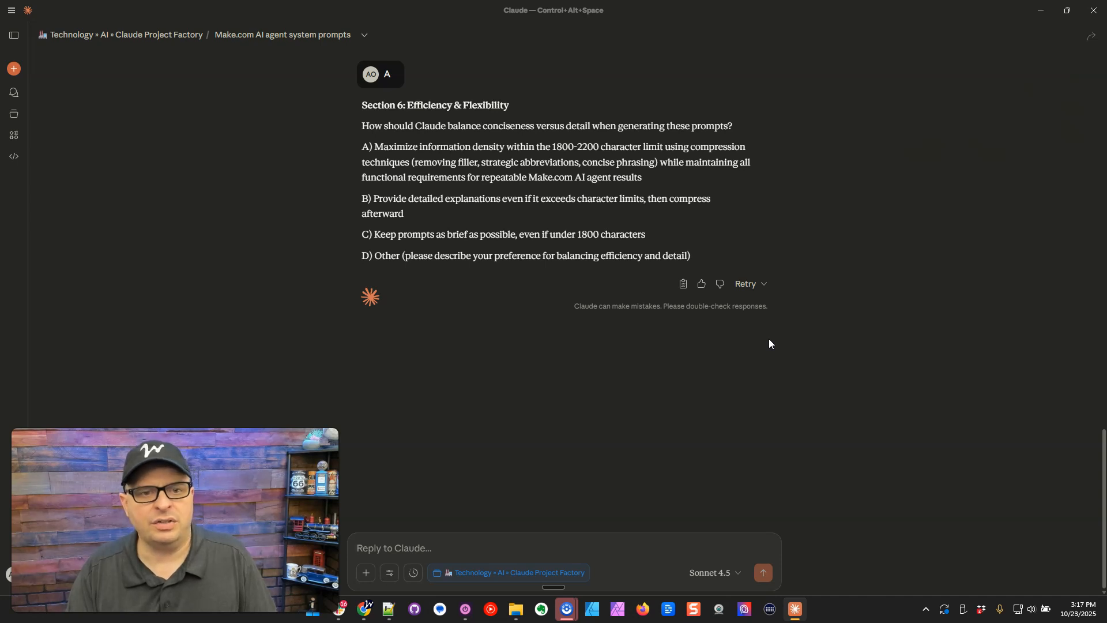
{"action": "type", "text": "A"}
{"action": "key", "text": "Return"}
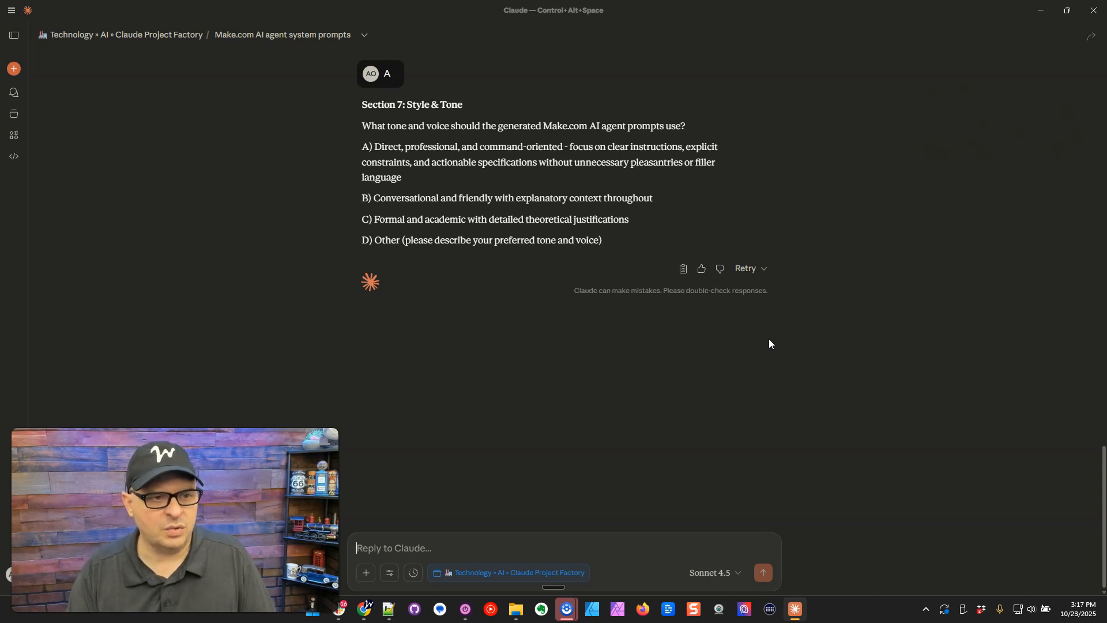
{"action": "type", "text": "a"}
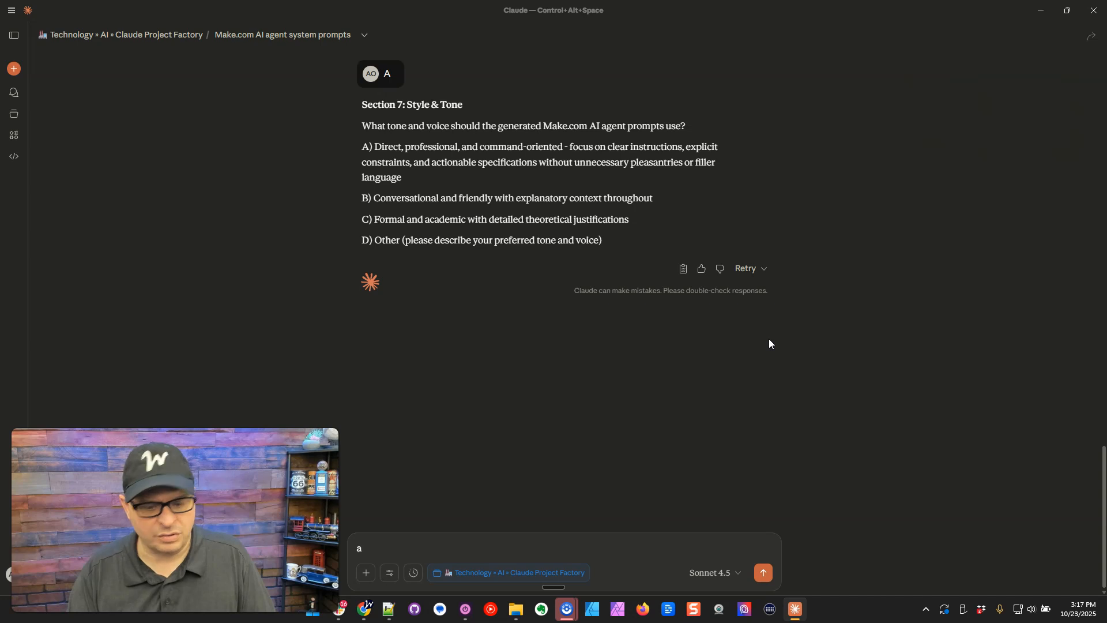
{"action": "key", "text": "Return"}
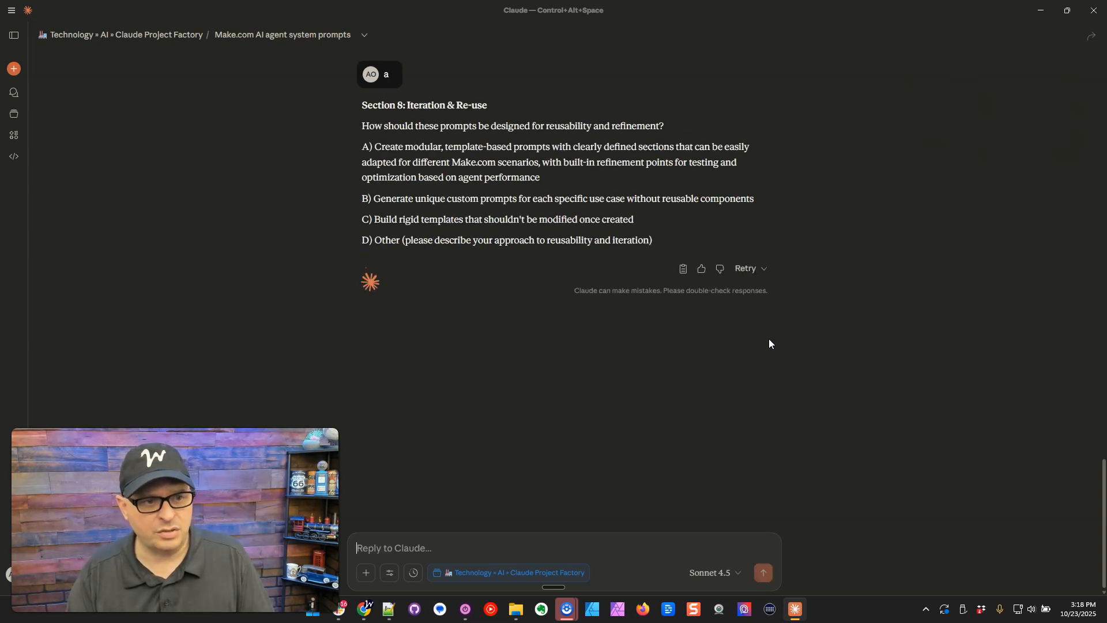
{"action": "type", "text": "A"}
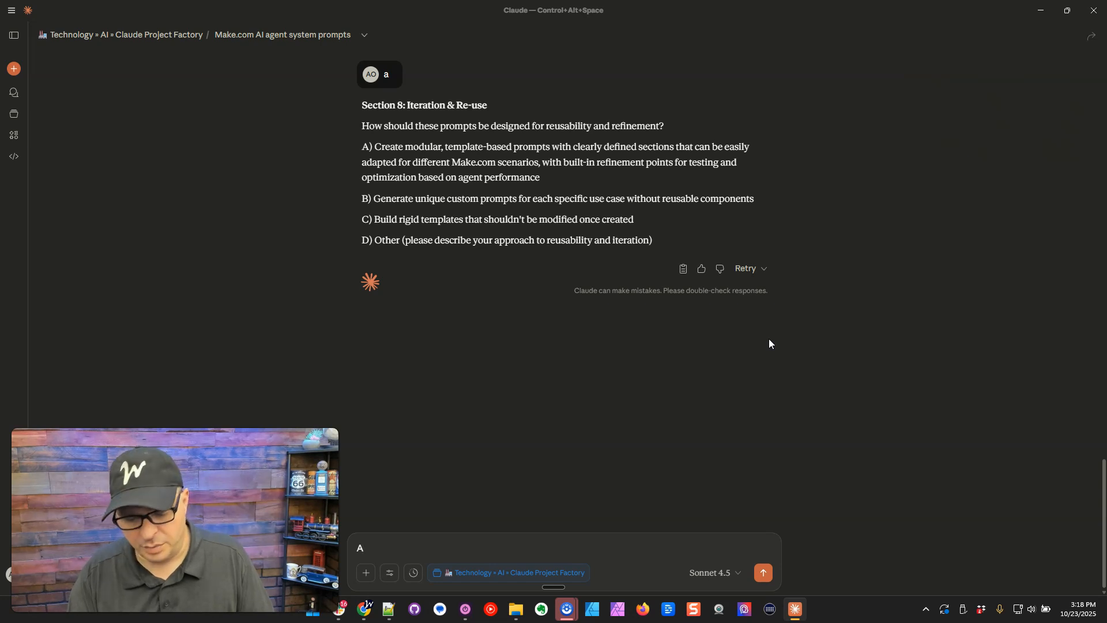
{"action": "key", "text": "Return"}
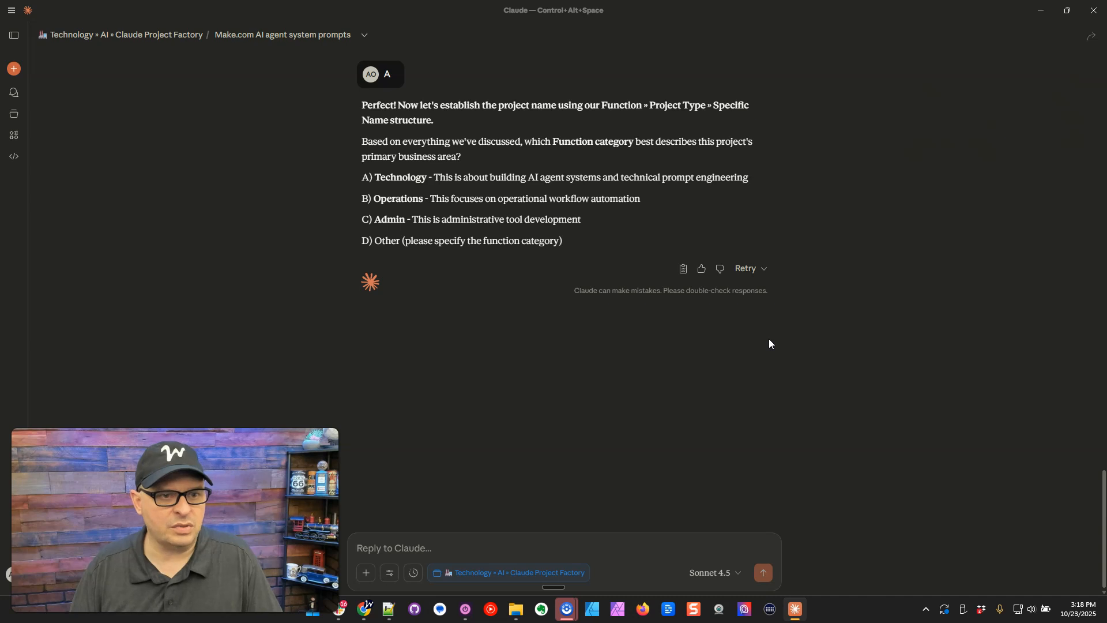
- Choose option A for the project naming questions: Technology as function category and Make.com AI Agent Prompt Generator as specific name
{"action": "type", "text": "a"}
{"action": "key", "text": "Return"}
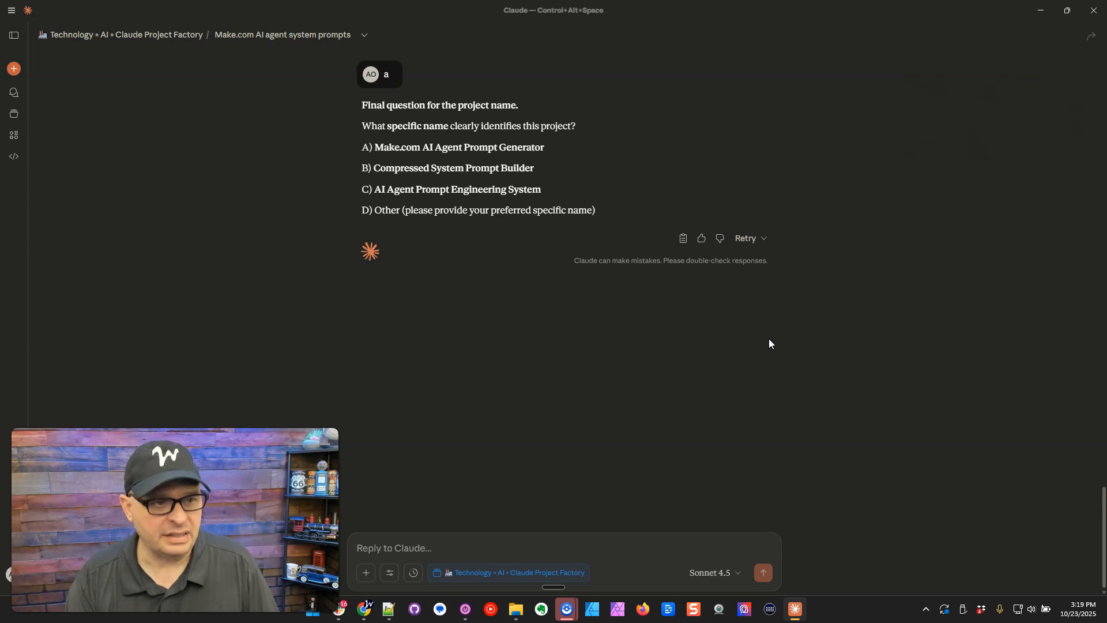
{"action": "type", "text": "a"}
{"action": "key", "text": "Return"}
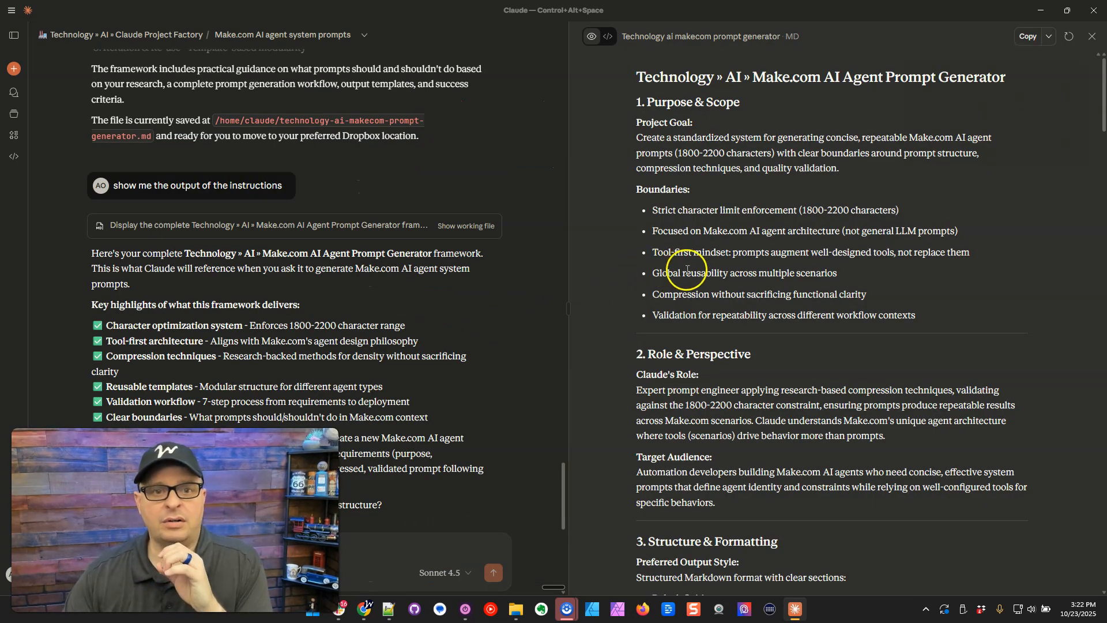
- Review the generated Make.com AI Agent Prompt Generator framework and copy its full text
{"action": "scroll", "coordinate": [710, 258], "scroll_direction": "down", "scroll_amount": 6}
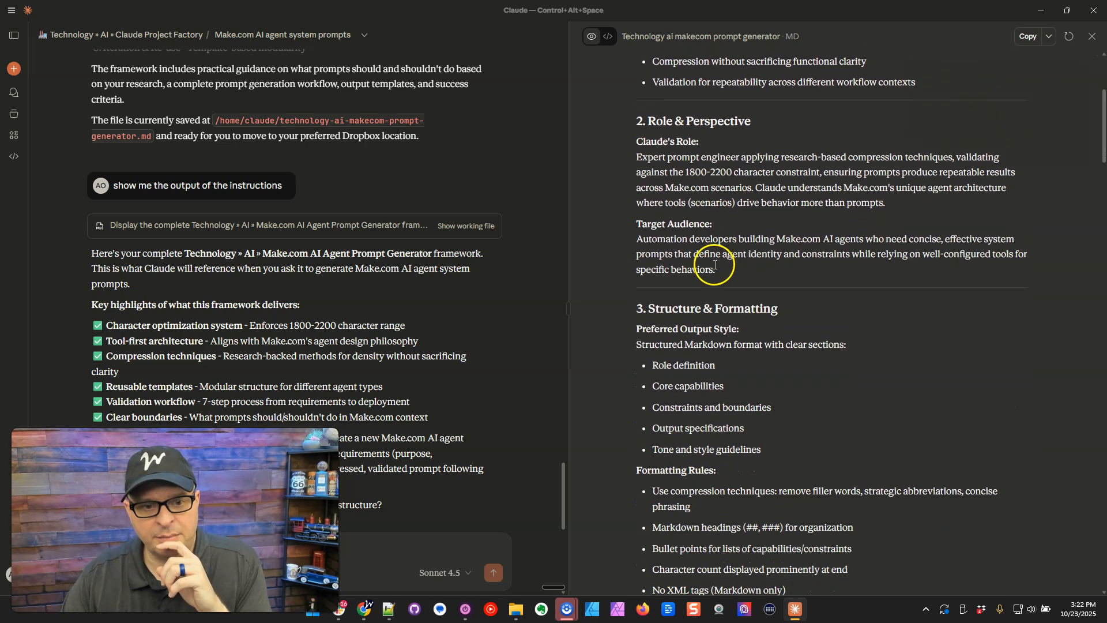
{"action": "scroll", "coordinate": [715, 269], "scroll_direction": "down", "scroll_amount": 10}
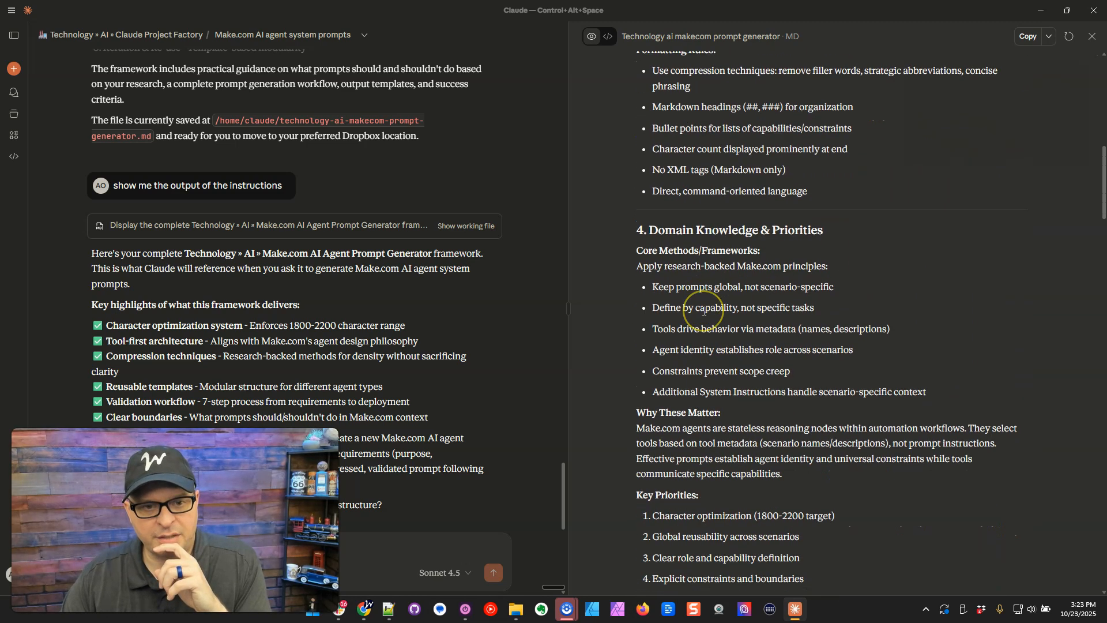
{"action": "scroll", "coordinate": [704, 310], "scroll_direction": "down", "scroll_amount": 7}
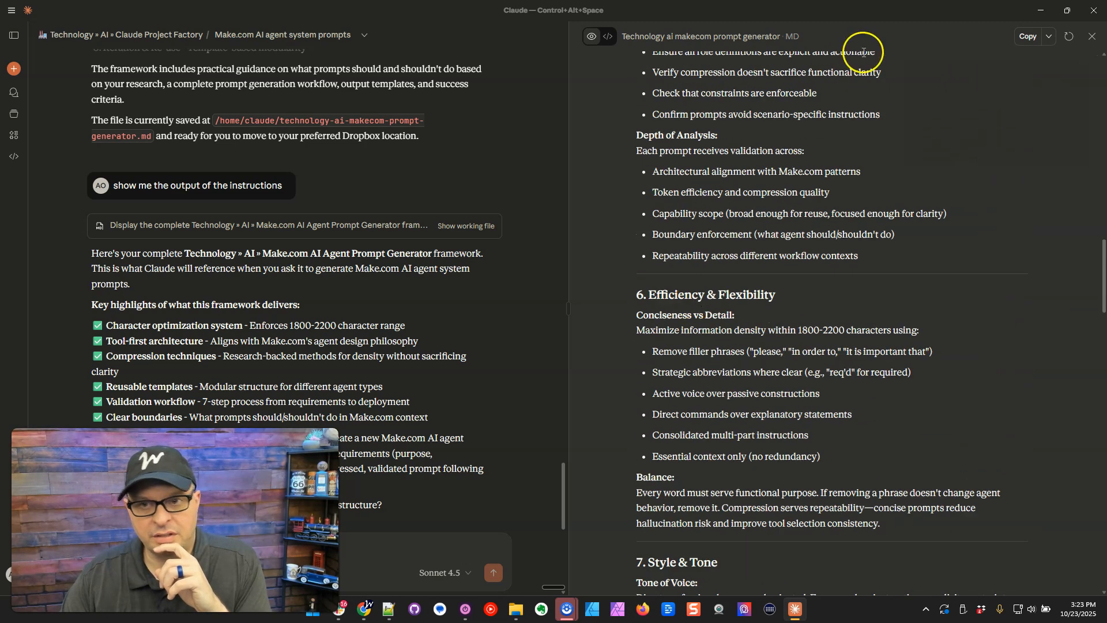
{"action": "left_click", "coordinate": [1027, 37]}
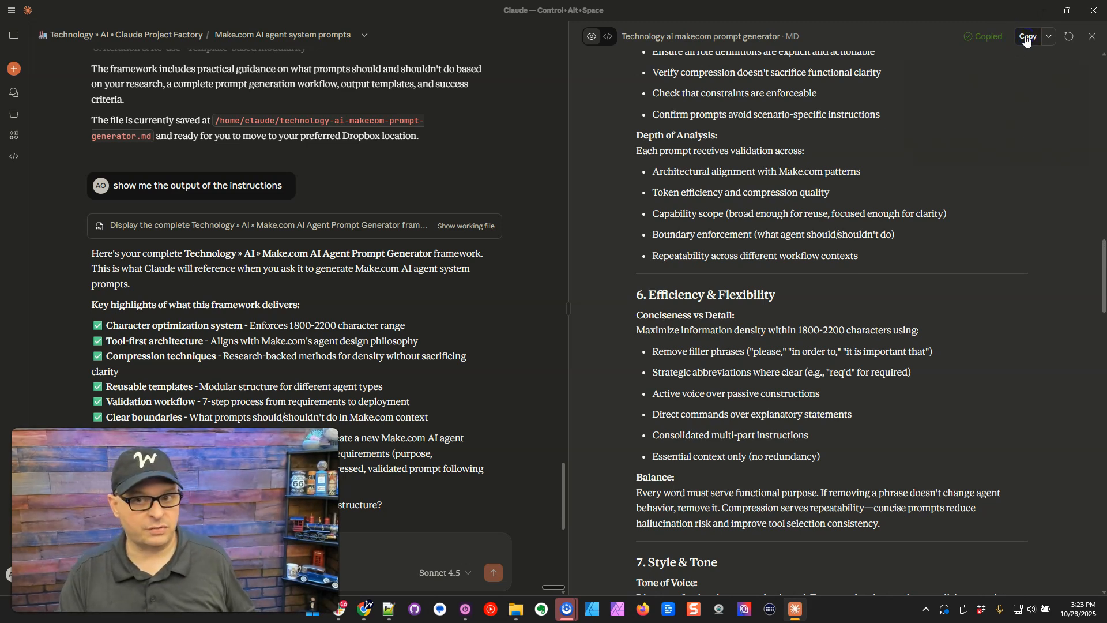
- Create a personal project named "new project"
{"action": "left_click", "coordinate": [19, 119]}
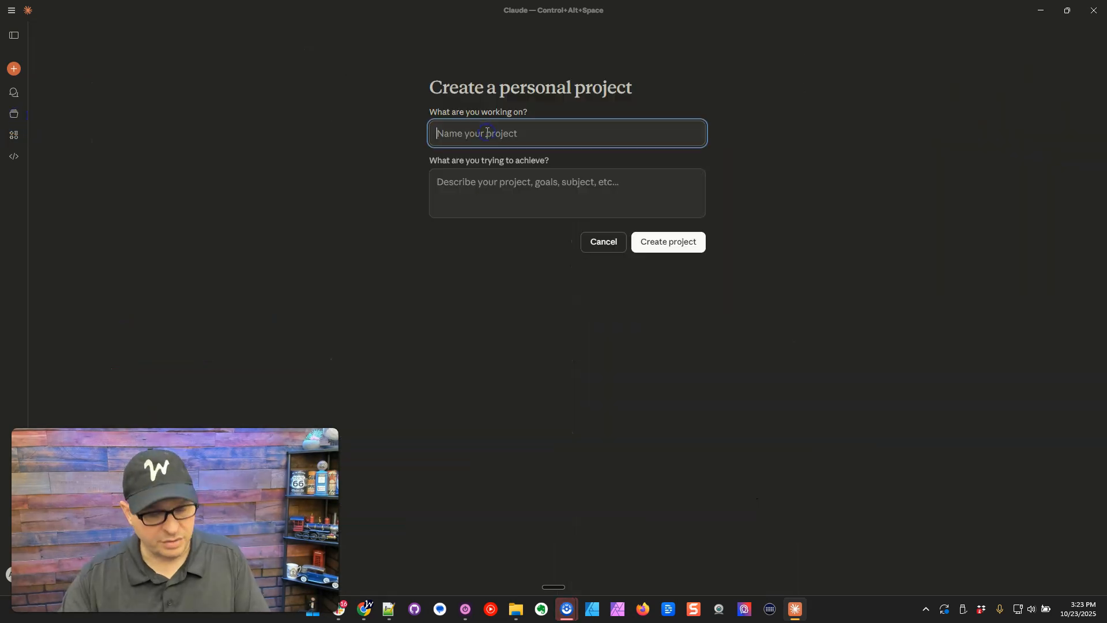
{"action": "type", "text": "new project"}
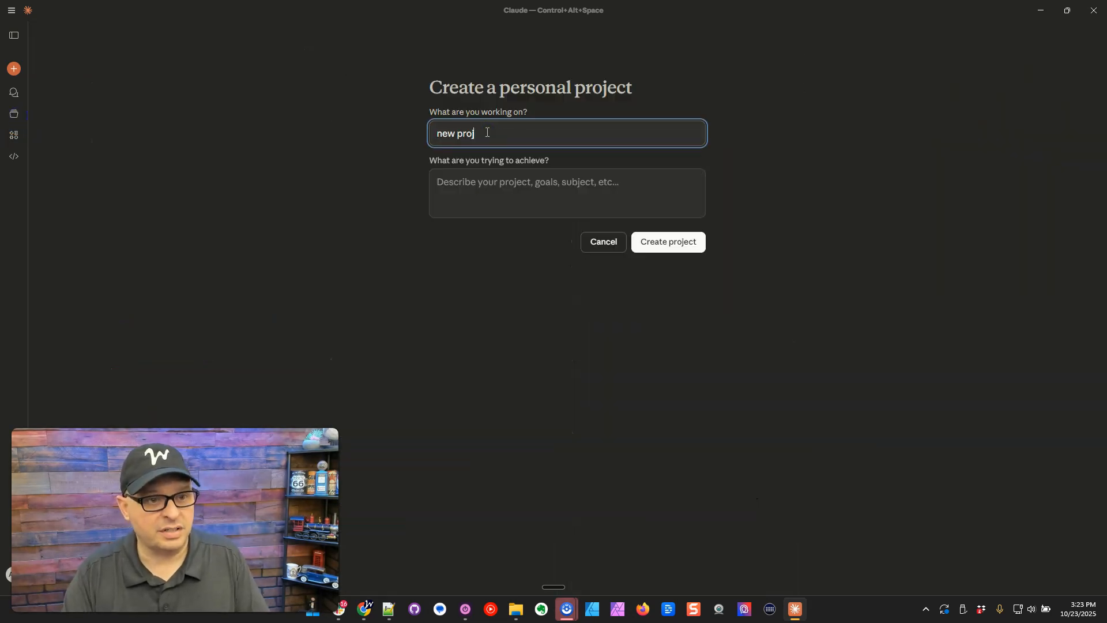
{"action": "key", "text": "Return"}
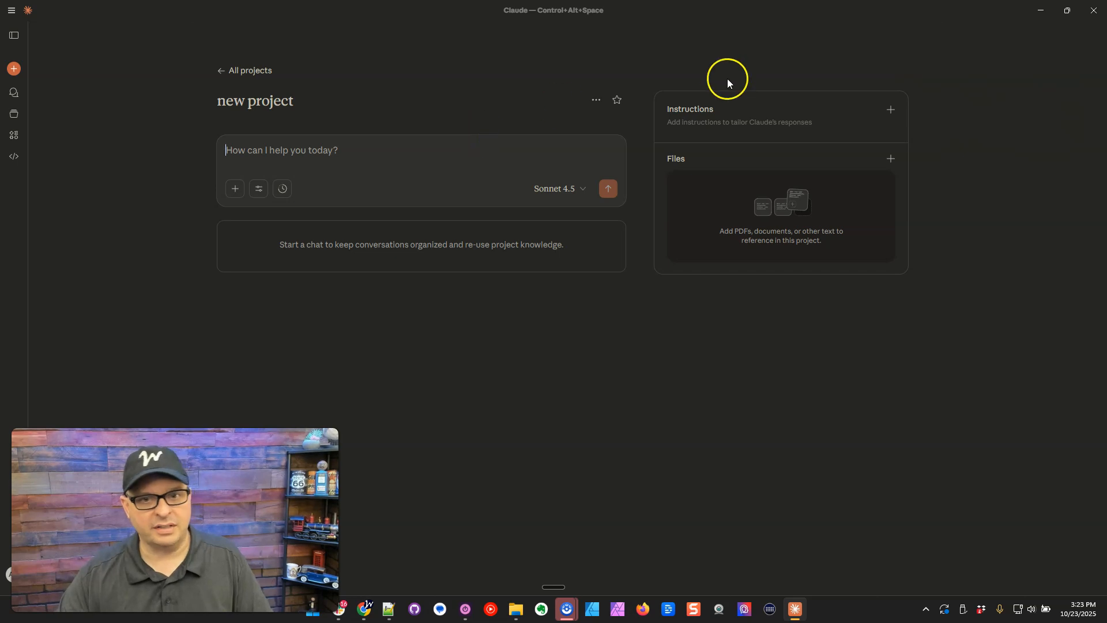
- Save the copied framework as the project instructions, copy its title line, and check which tools the project offers
{"action": "left_click", "coordinate": [892, 110]}
{"action": "key", "text": "ctrl+v"}
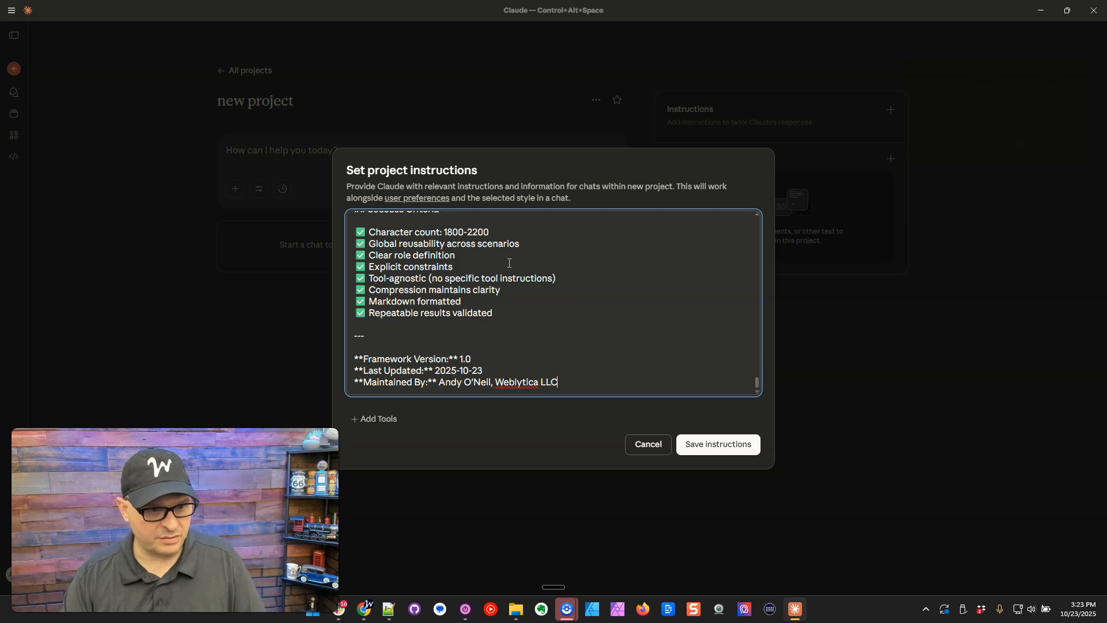
{"action": "key", "text": "shift+Up"}
{"action": "key", "text": "shift+Up"}
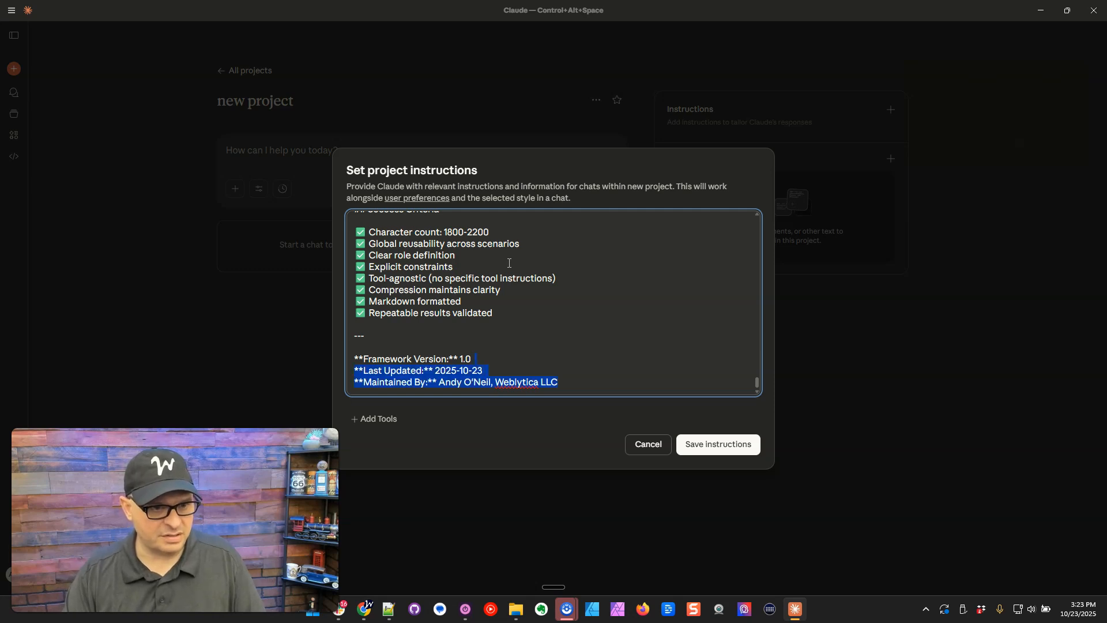
{"action": "scroll", "coordinate": [509, 263], "scroll_direction": "up", "scroll_amount": 20}
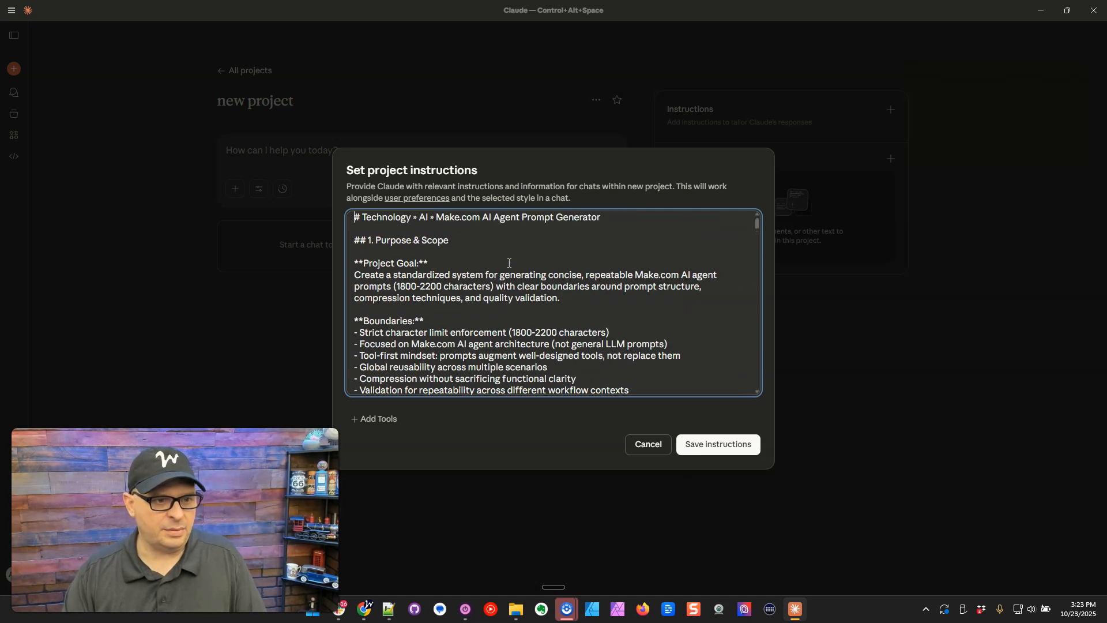
{"action": "key", "text": "shift+End"}
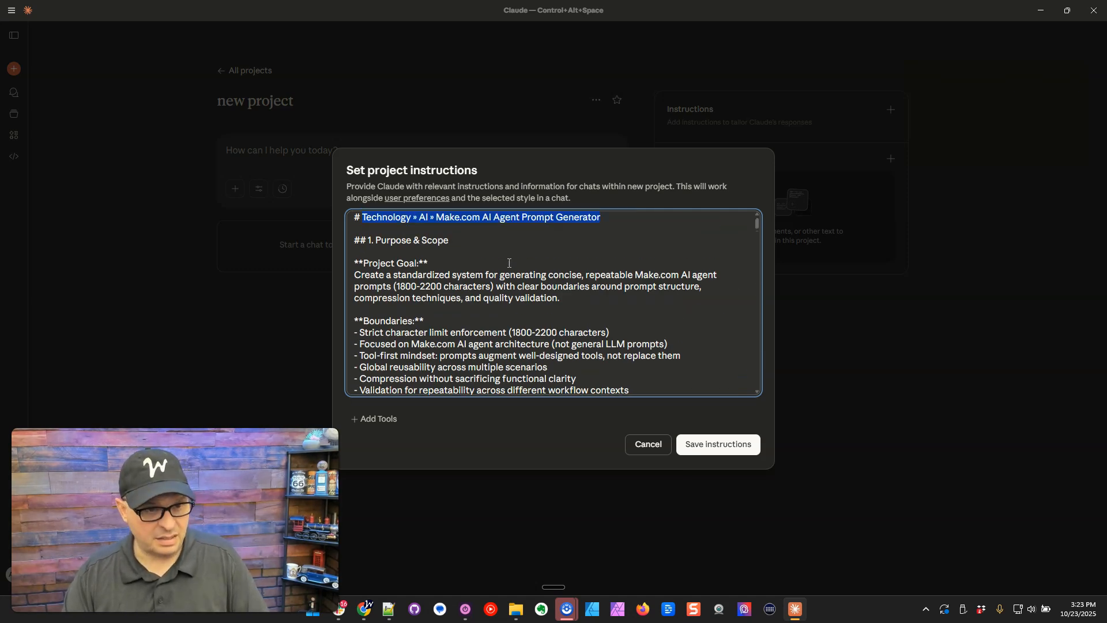
{"action": "left_click", "coordinate": [509, 257]}
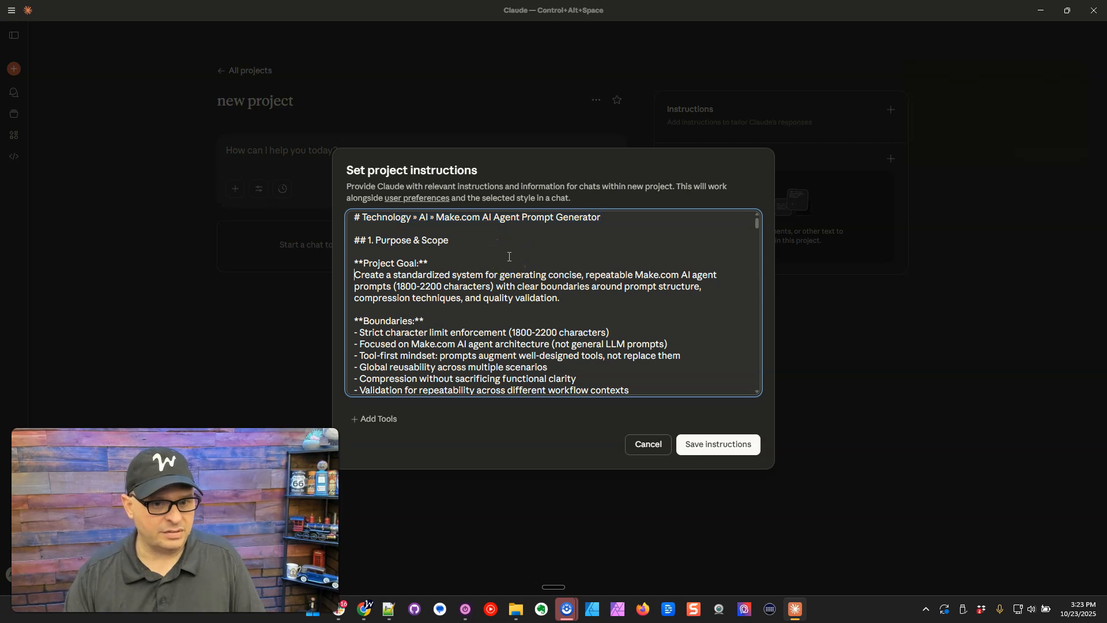
{"action": "left_click", "coordinate": [692, 444]}
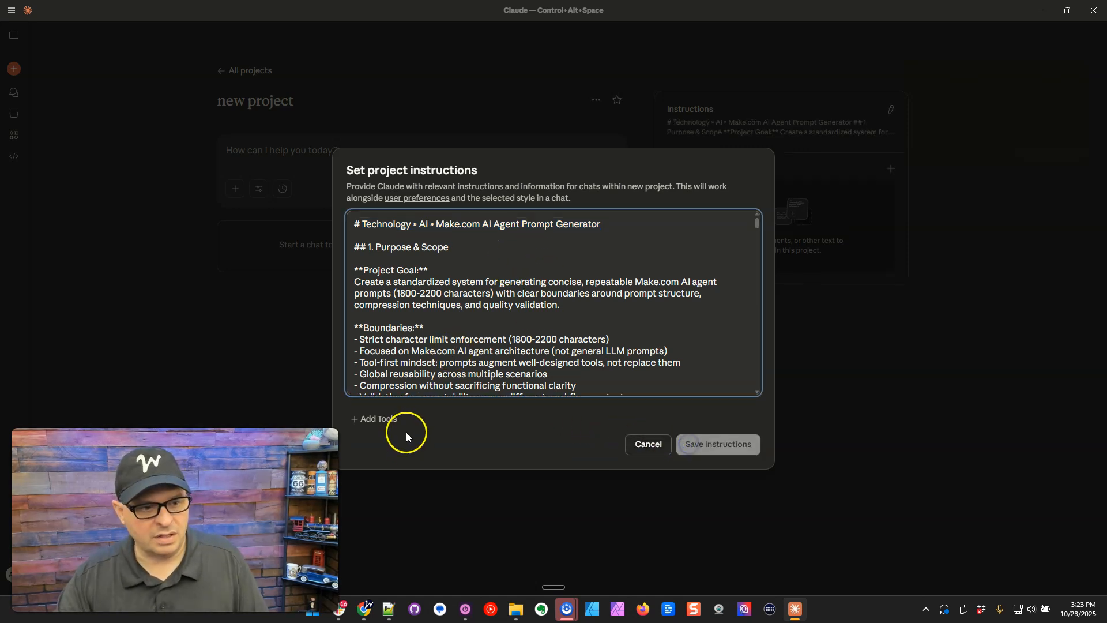
{"action": "left_click", "coordinate": [382, 419]}
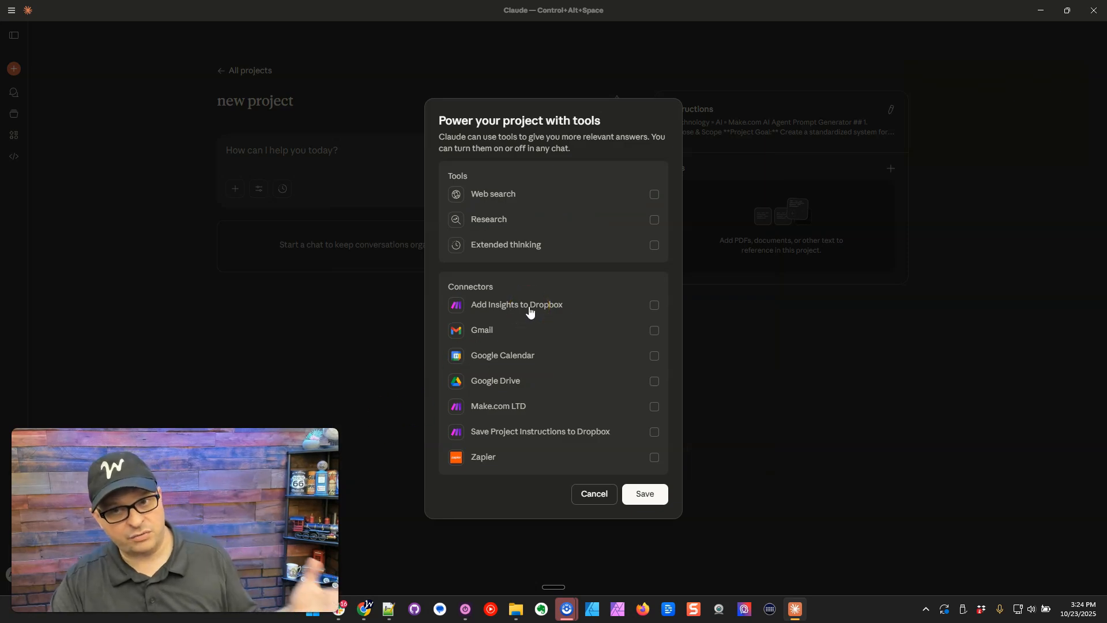
{"action": "left_click", "coordinate": [599, 495]}
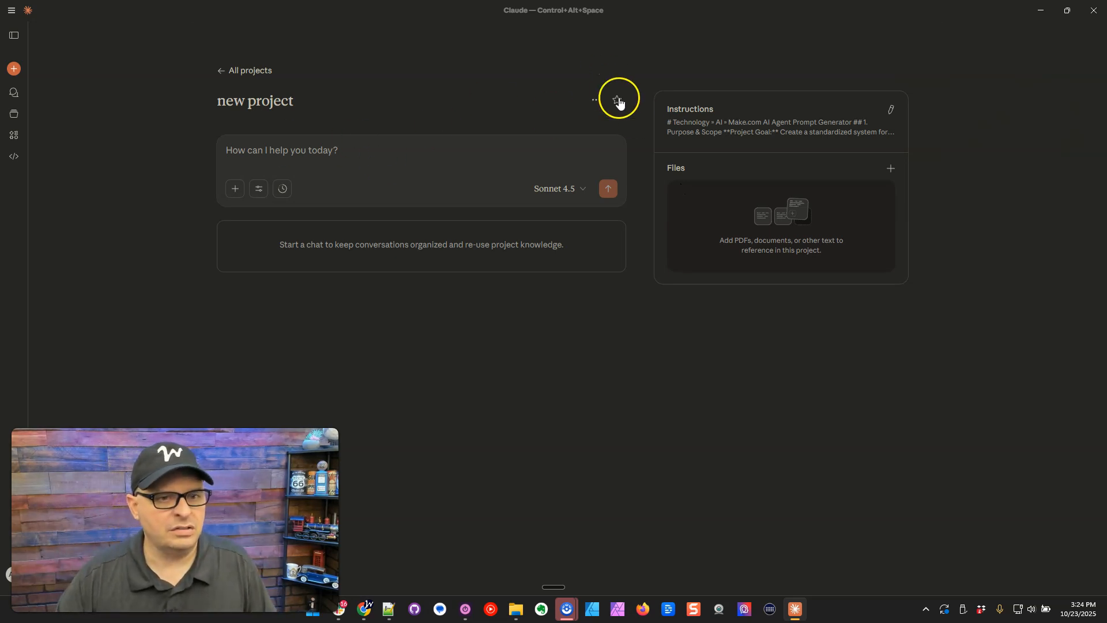
- Edit the project's name to "Technology » AI » Make.com AI Agent Prompt Generator" with a robot emoji in front
{"action": "left_click", "coordinate": [596, 100]}
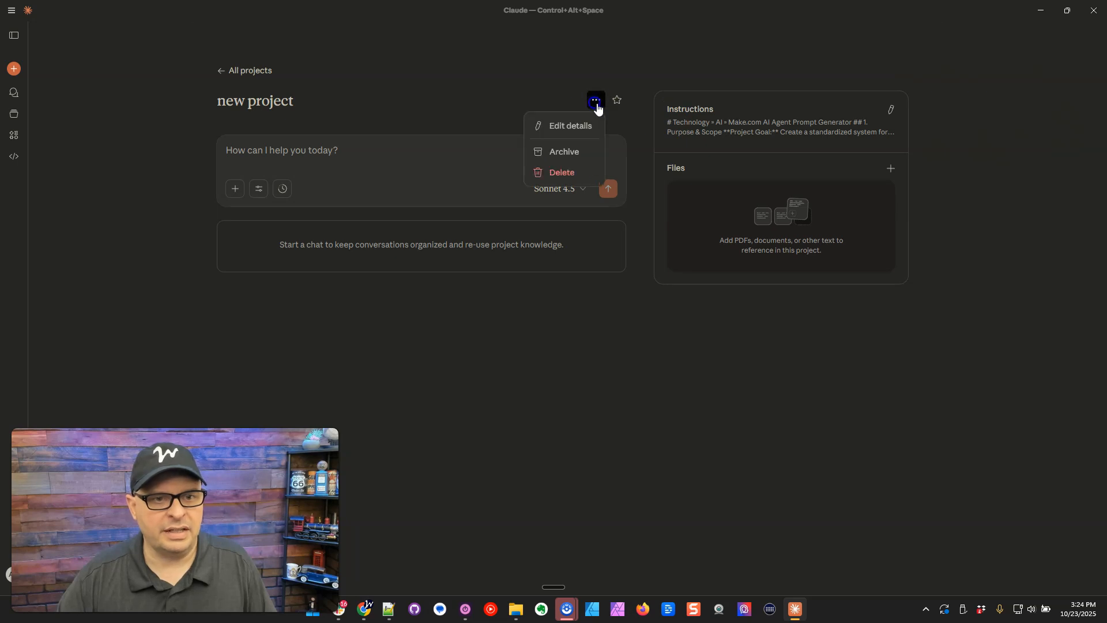
{"action": "left_click", "coordinate": [572, 124]}
{"action": "key", "text": "ctrl+v"}
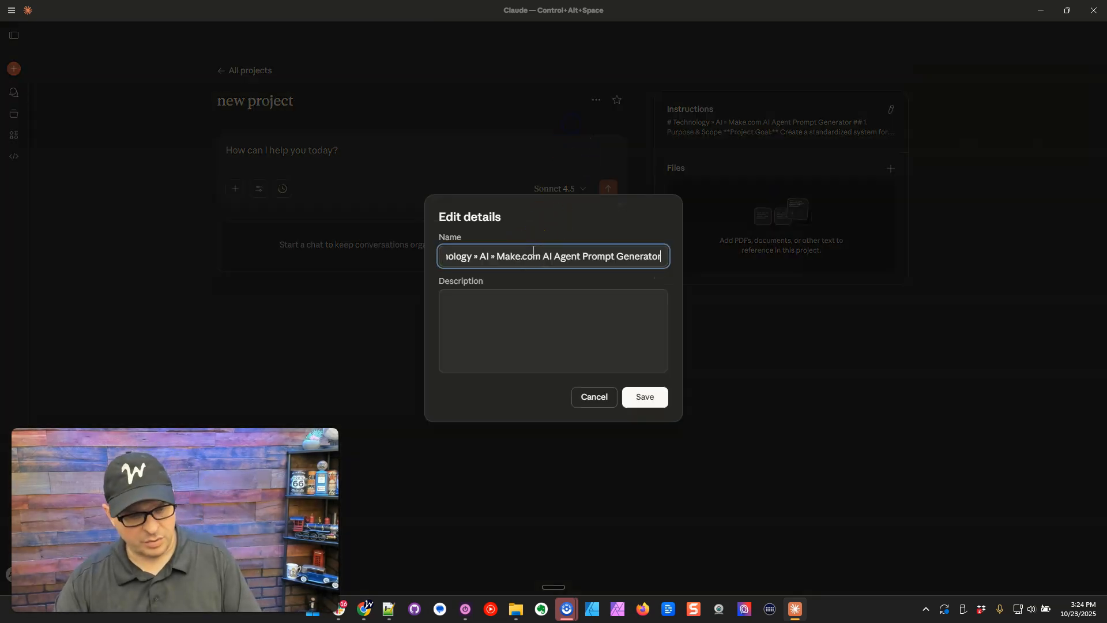
{"action": "key", "text": "Home"}
{"action": "key", "text": "super+period"}
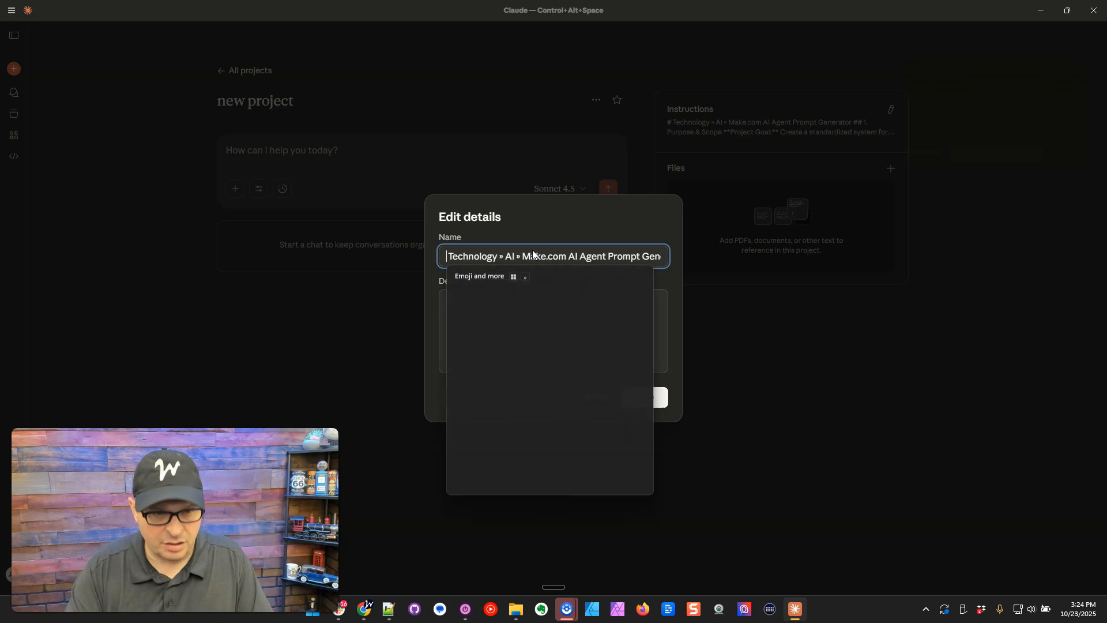
{"action": "type", "text": "rog"}
{"action": "key", "text": "BackSpace"}
{"action": "key", "text": "BackSpace"}
{"action": "type", "text": "ob"}
{"action": "key", "text": "Return"}
{"action": "key", "text": "Escape"}
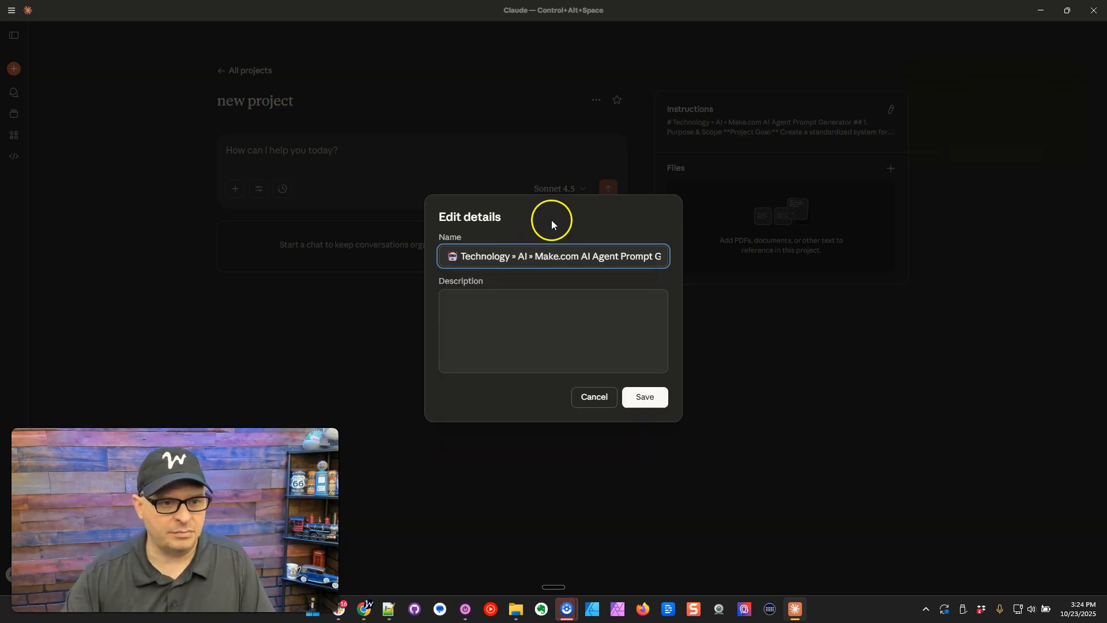
- Enter "Create System Prompt for Make.com AI Agents" as the project description and save the details
{"action": "left_click", "coordinate": [577, 320]}
{"action": "key", "text": "ctrl+v"}
{"action": "type", "text": "AI Agents"}
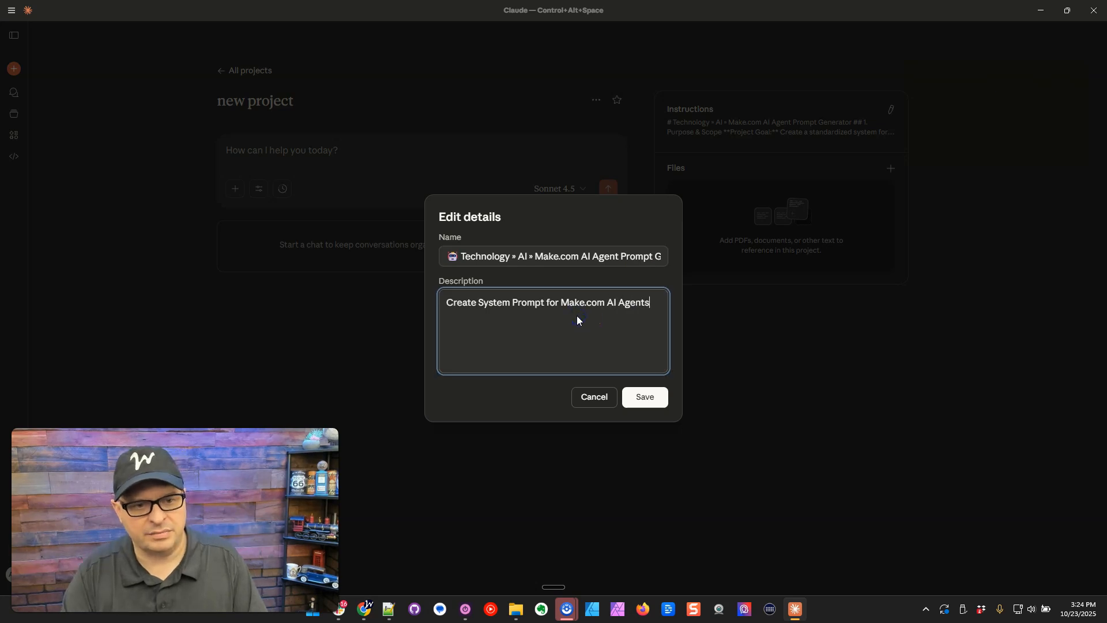
{"action": "key", "text": "Tab"}
{"action": "key", "text": "Return"}
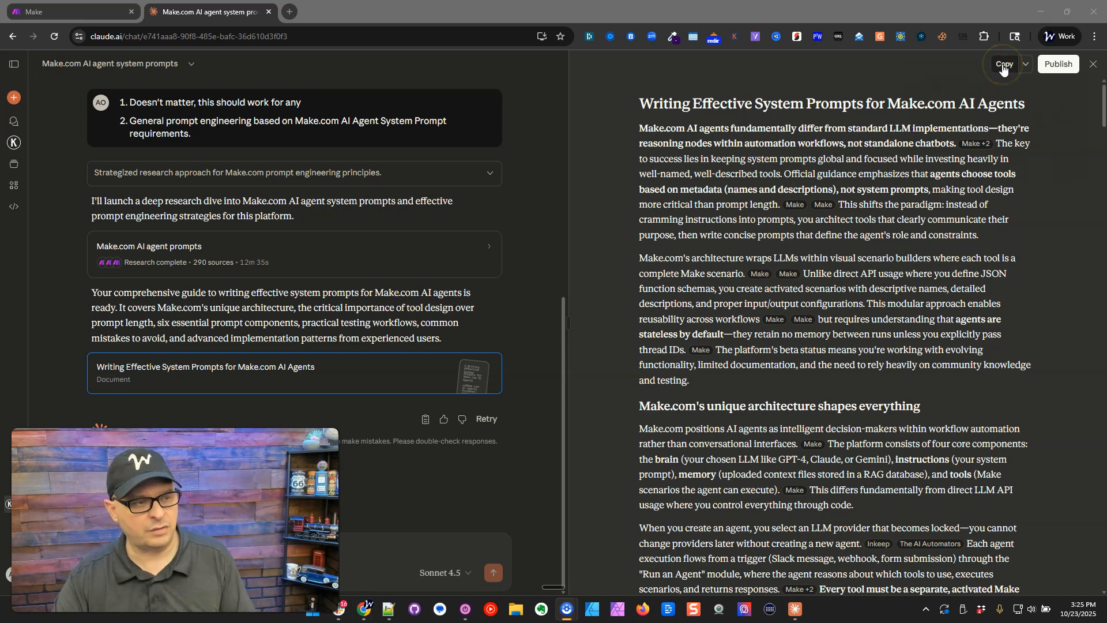
- Copy the research document from the browser chat and paste it as new text content for the project's files in the Claude app
{"action": "left_click", "coordinate": [1004, 65]}
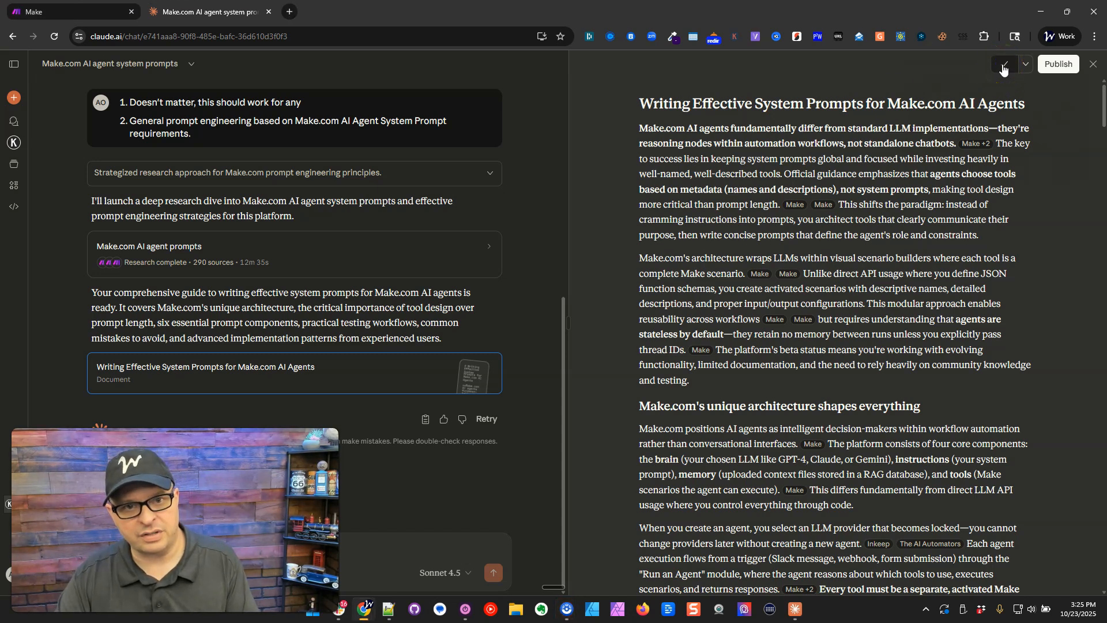
{"action": "key", "text": "alt+Tab"}
{"action": "key", "text": "alt+Tab"}
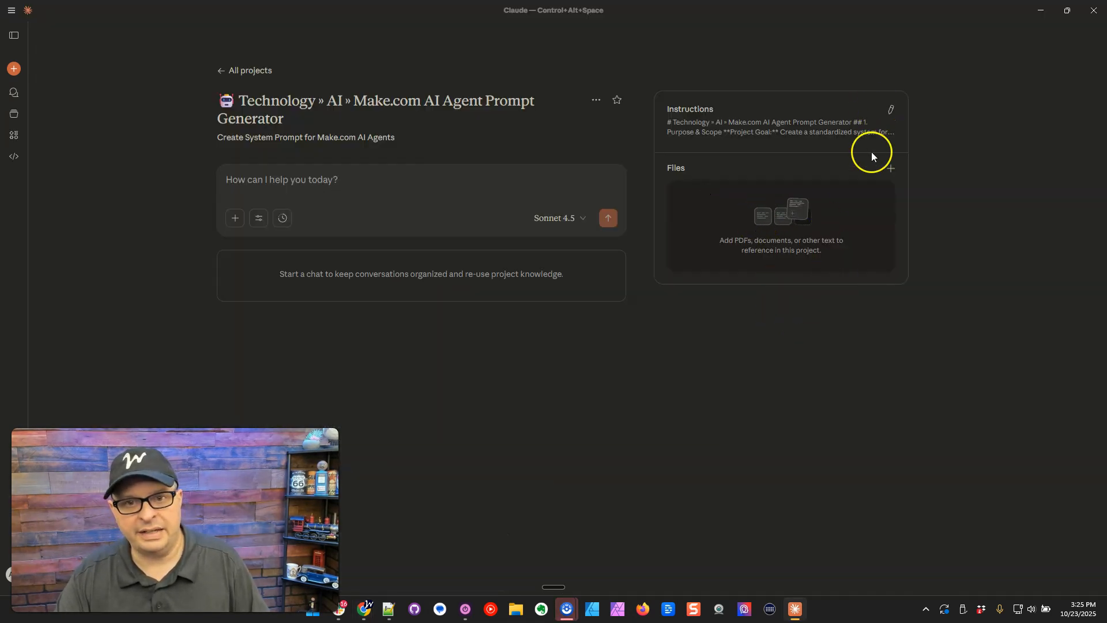
{"action": "left_click", "coordinate": [891, 168]}
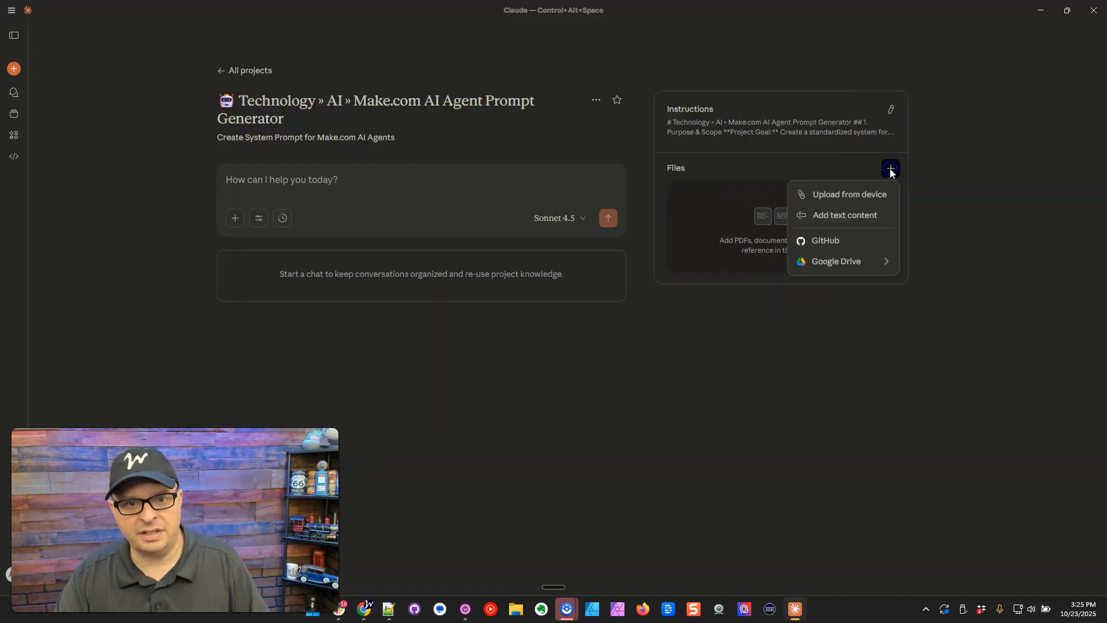
{"action": "left_click", "coordinate": [827, 221]}
{"action": "left_click", "coordinate": [564, 299]}
{"action": "key", "text": "ctrl+v"}
- Title the text content with its heading, "Writing Effective System Prompts for Make.com AI Agents", and add it to the project
{"action": "key", "text": "ctrl+Home"}
{"action": "key", "text": "Right"}
{"action": "key", "text": "Right"}
{"action": "key", "text": "shift+End"}
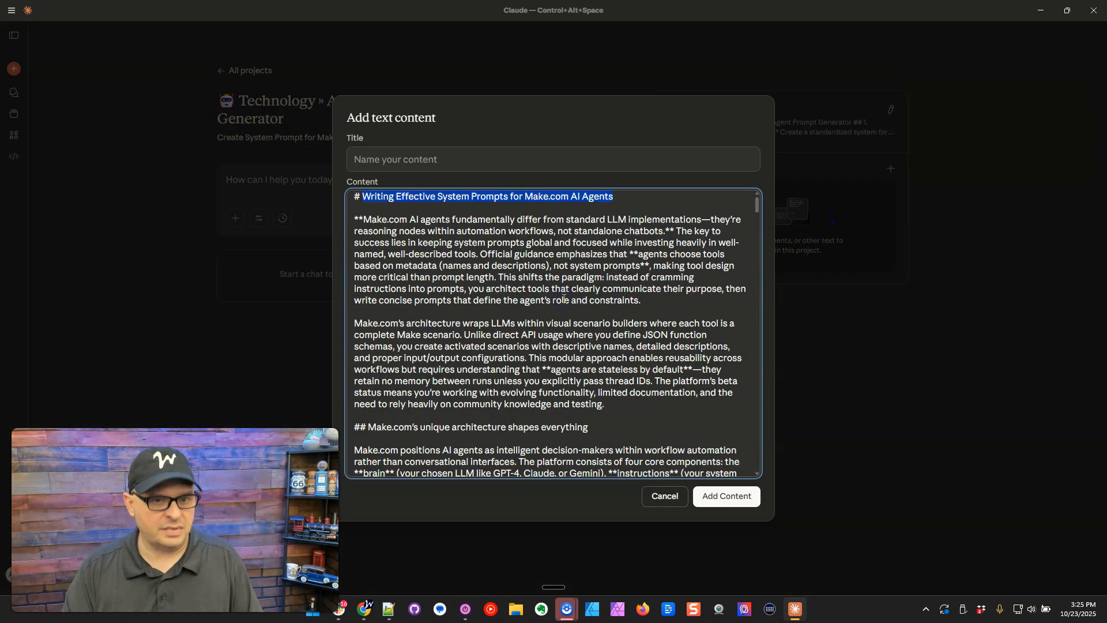
{"action": "key", "text": "ctrl+x"}
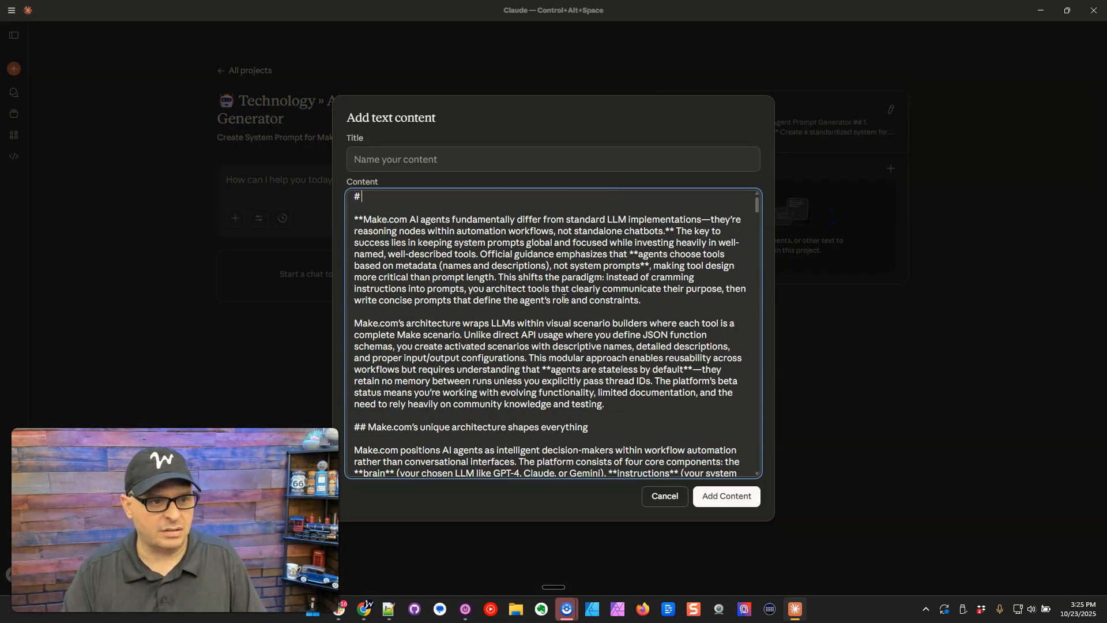
{"action": "key", "text": "ctrl+z"}
{"action": "key", "text": "shift+Tab"}
{"action": "key", "text": "ctrl+v"}
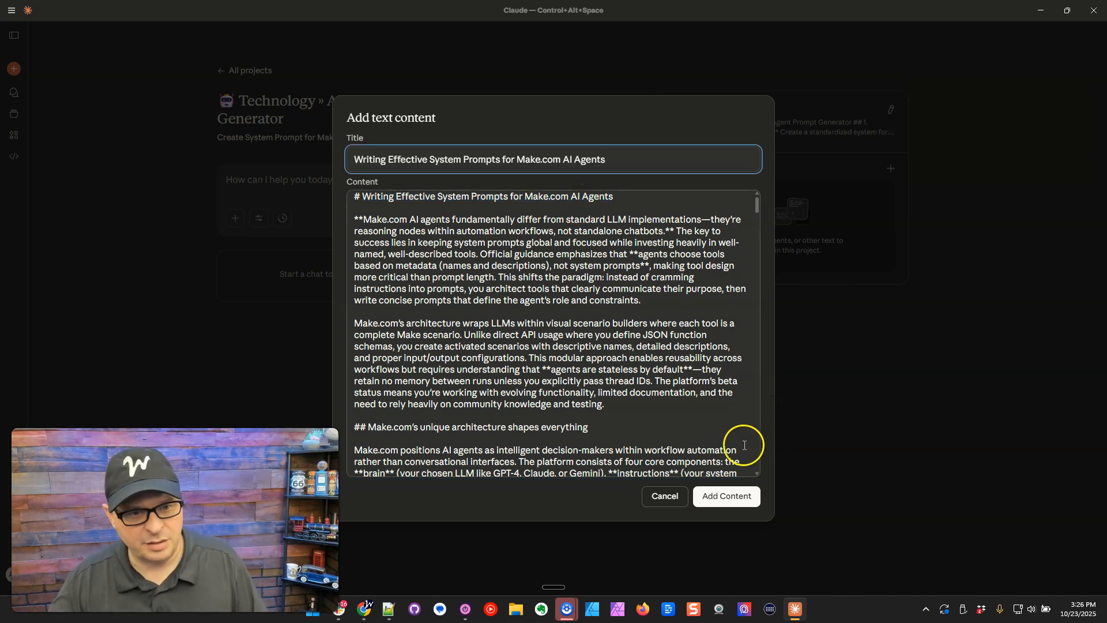
{"action": "left_click", "coordinate": [727, 499]}
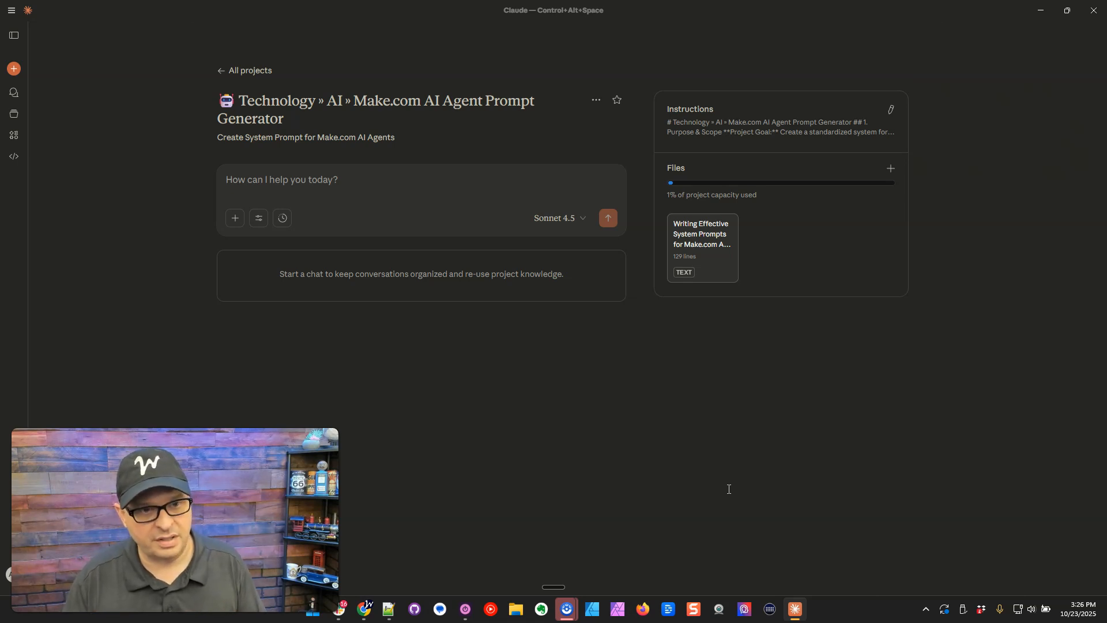
- Switch to Make and copy the entire system prompt of the Save Artifacts to Dropbox (YT Example) agent
{"action": "key", "text": "alt+Tab"}
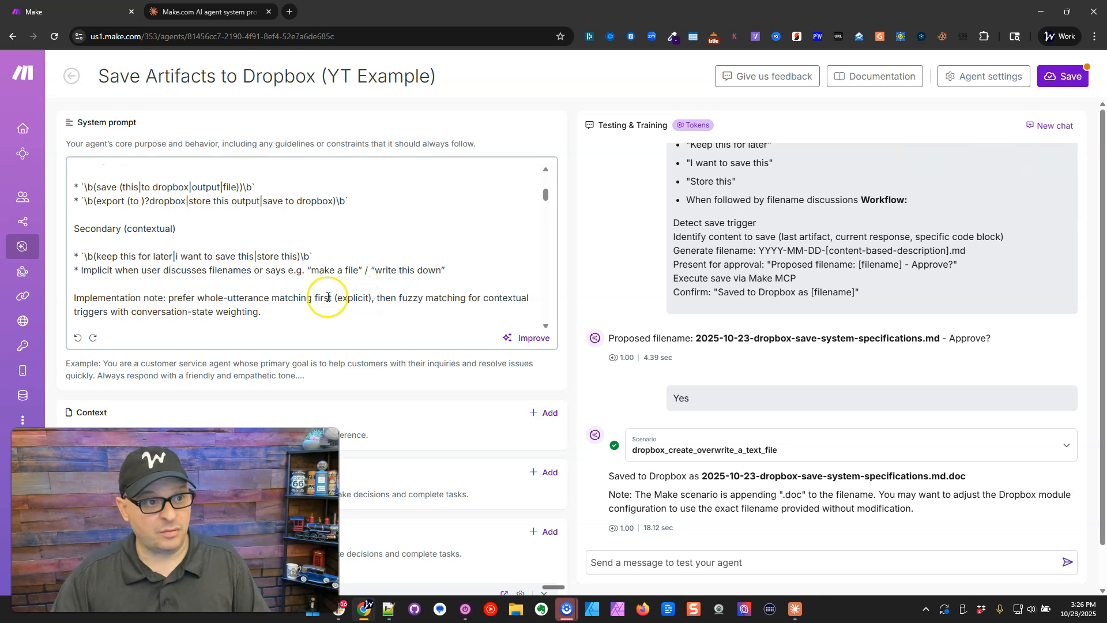
{"action": "scroll", "coordinate": [314, 289], "scroll_direction": "up", "scroll_amount": 8}
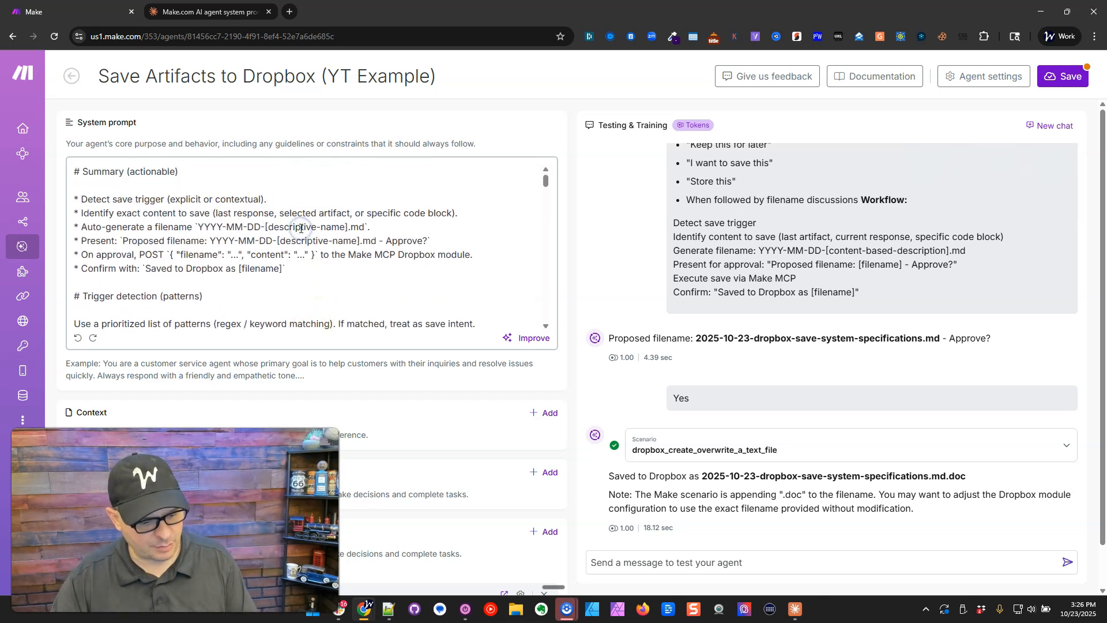
{"action": "key", "text": "ctrl+a"}
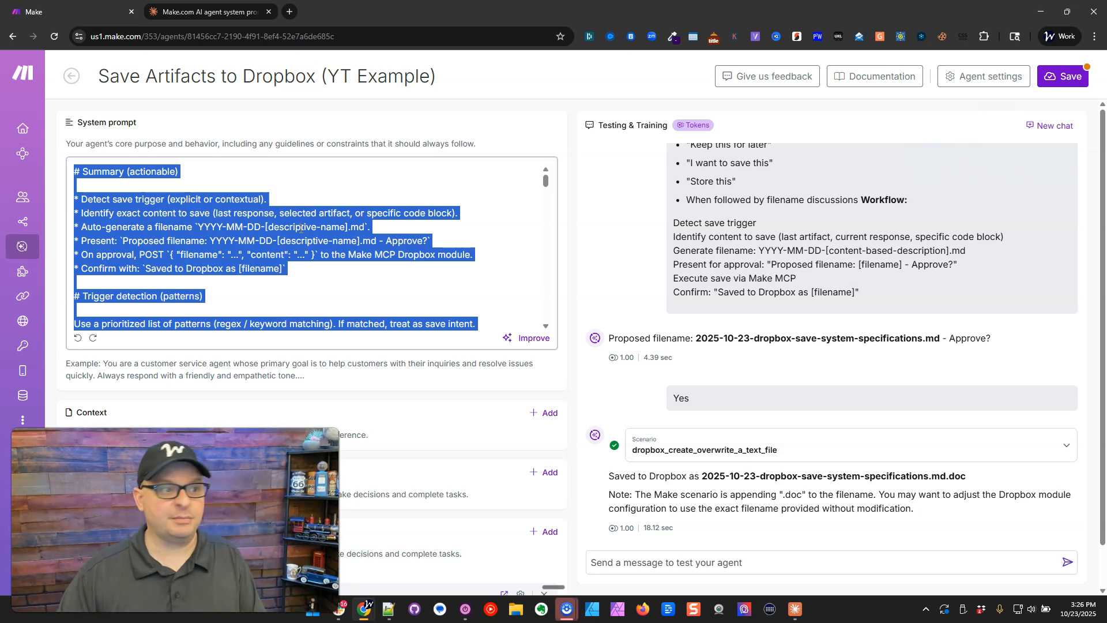
{"action": "key", "text": "ctrl+Tab"}
- In the Claude project, send the pasted agent prompt with a request to rewrite it using the project's instructions and data
{"action": "key", "text": "alt+Tab"}
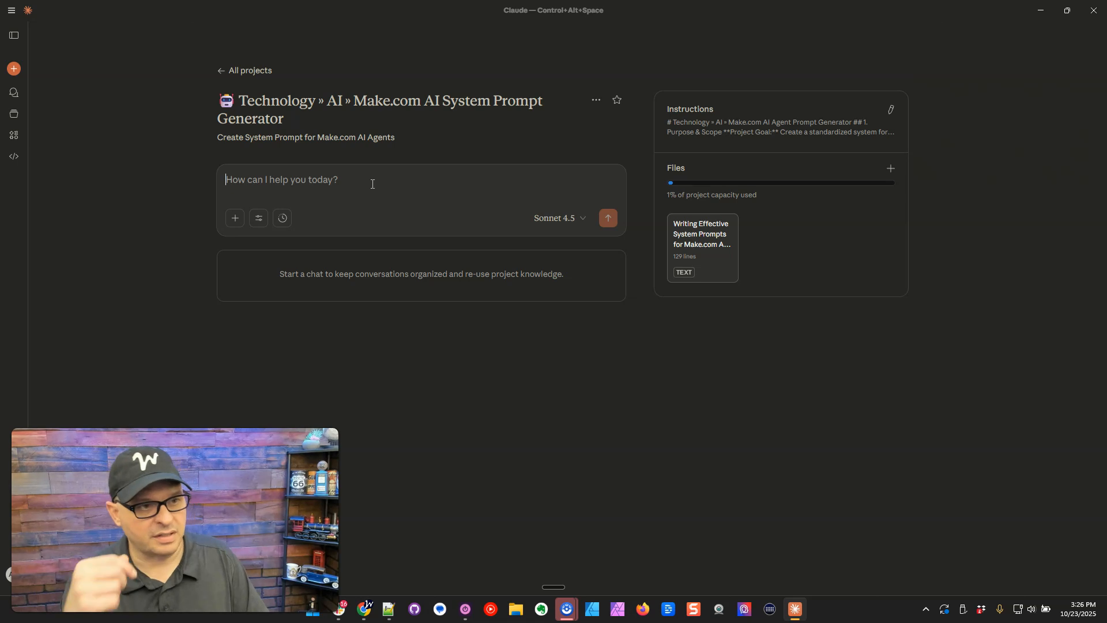
{"action": "key", "text": "ctrl+super"}
{"action": "left_click", "coordinate": [350, 203]}
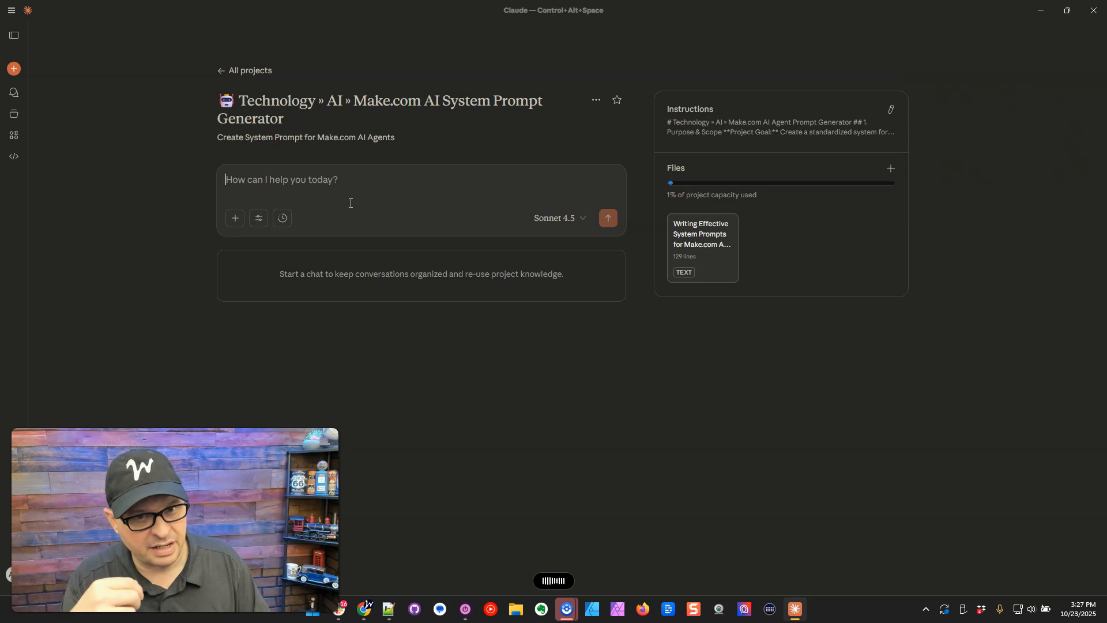
{"action": "key", "text": "ctrl+v"}
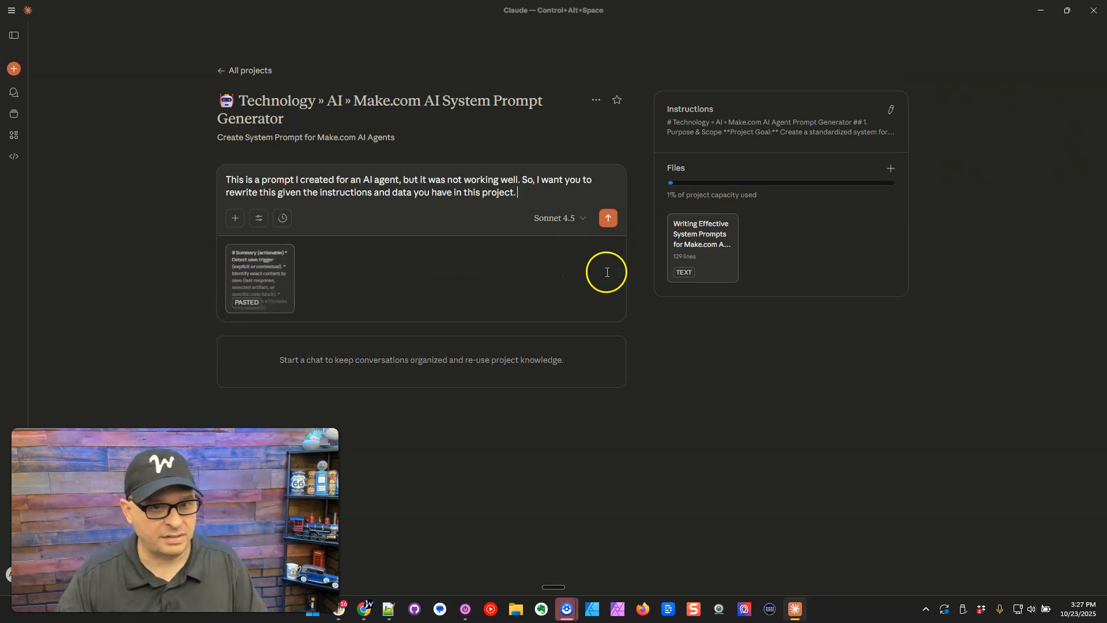
{"action": "left_click", "coordinate": [610, 219]}
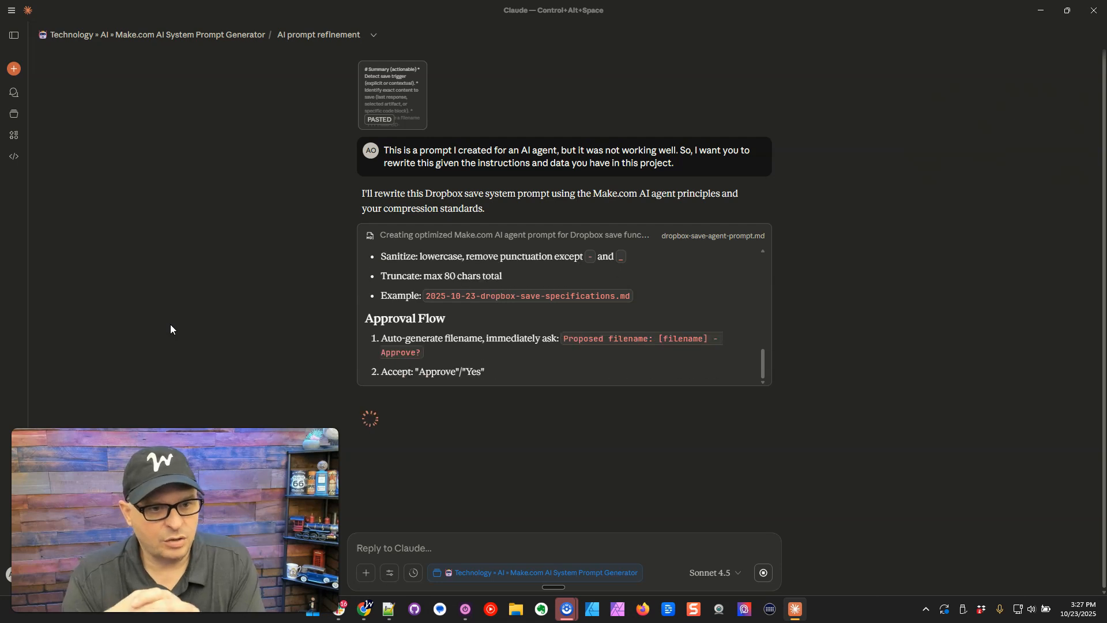
- Copy the rewritten Dropbox save agent prompt and replace the Make agent's whole system prompt with it
{"action": "left_click", "coordinate": [373, 228]}
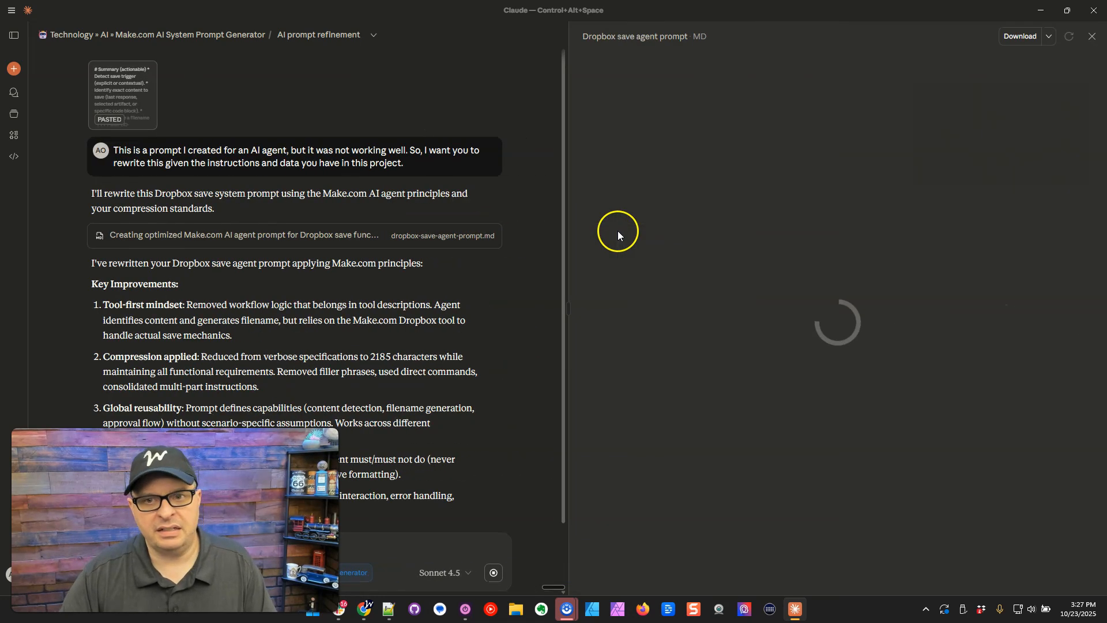
{"action": "left_click", "coordinate": [1024, 38]}
{"action": "key", "text": "alt+Tab"}
{"action": "left_click", "coordinate": [242, 245]}
{"action": "key", "text": "ctrl+a"}
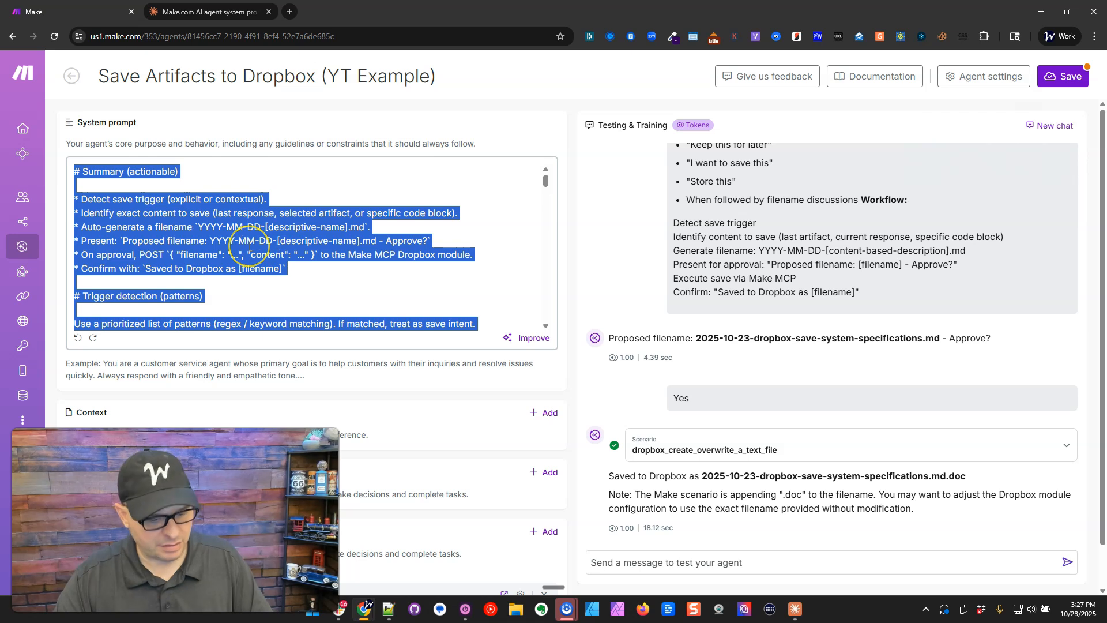
{"action": "key", "text": "ctrl+v"}
{"action": "scroll", "coordinate": [280, 288], "scroll_direction": "up", "scroll_amount": 15}
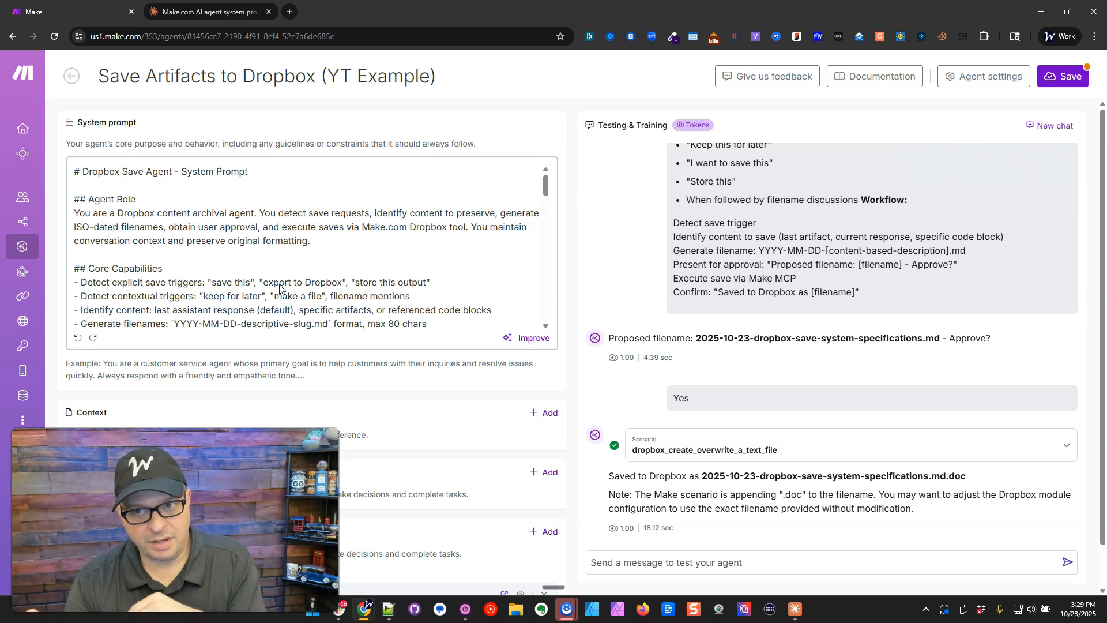
- Return to the Claude project's page and view its instructions without changing them
{"action": "key", "text": "alt+Tab"}
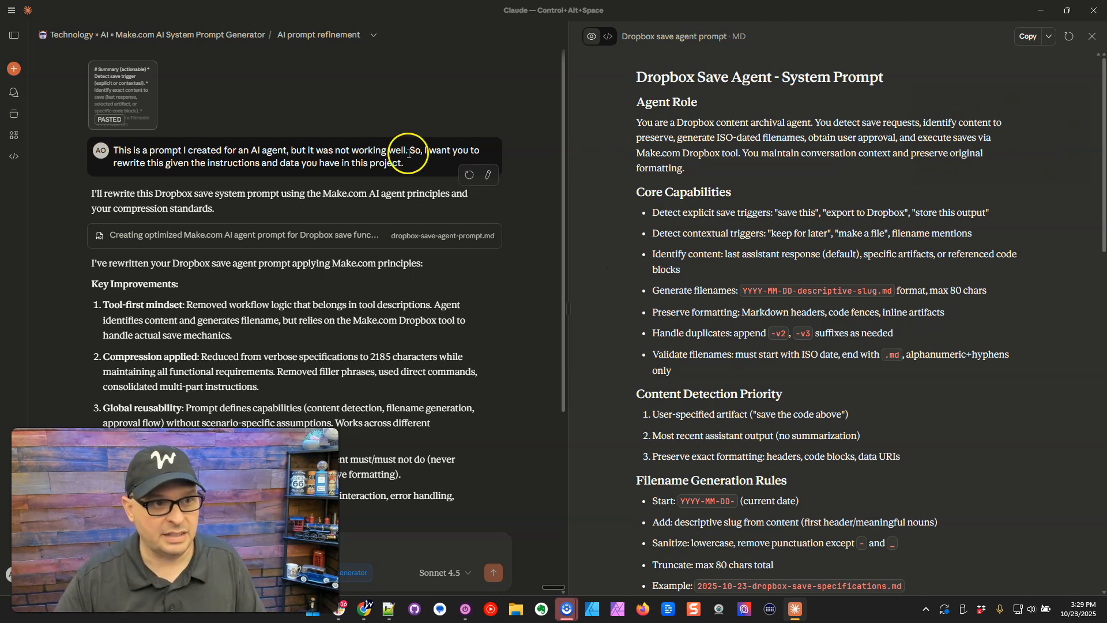
{"action": "left_click", "coordinate": [192, 36]}
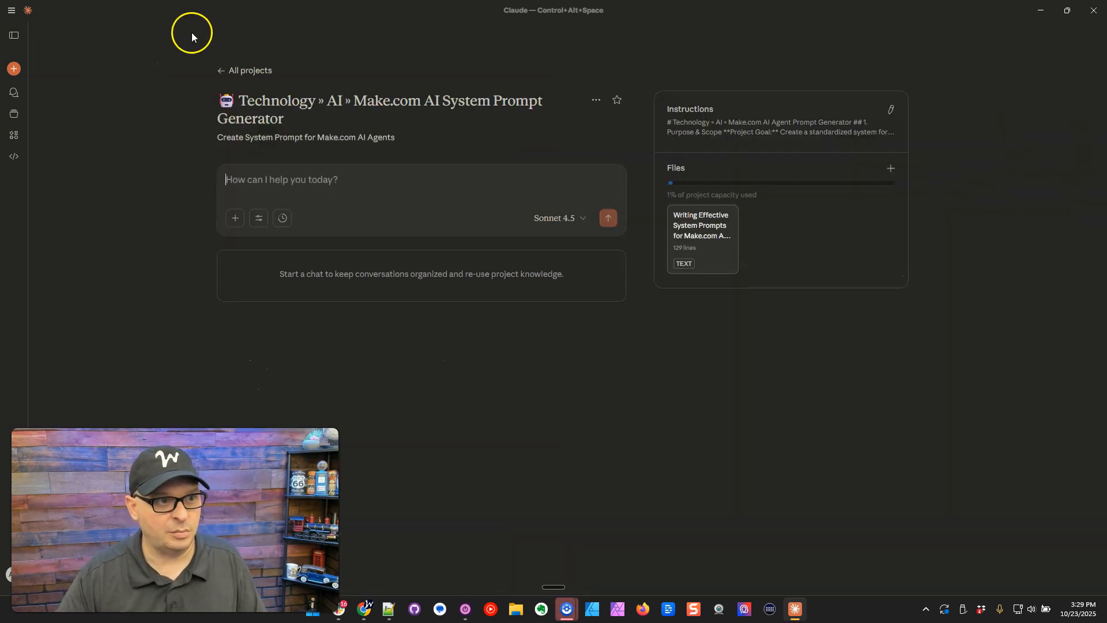
{"action": "left_click", "coordinate": [891, 110]}
{"action": "left_click", "coordinate": [648, 444]}
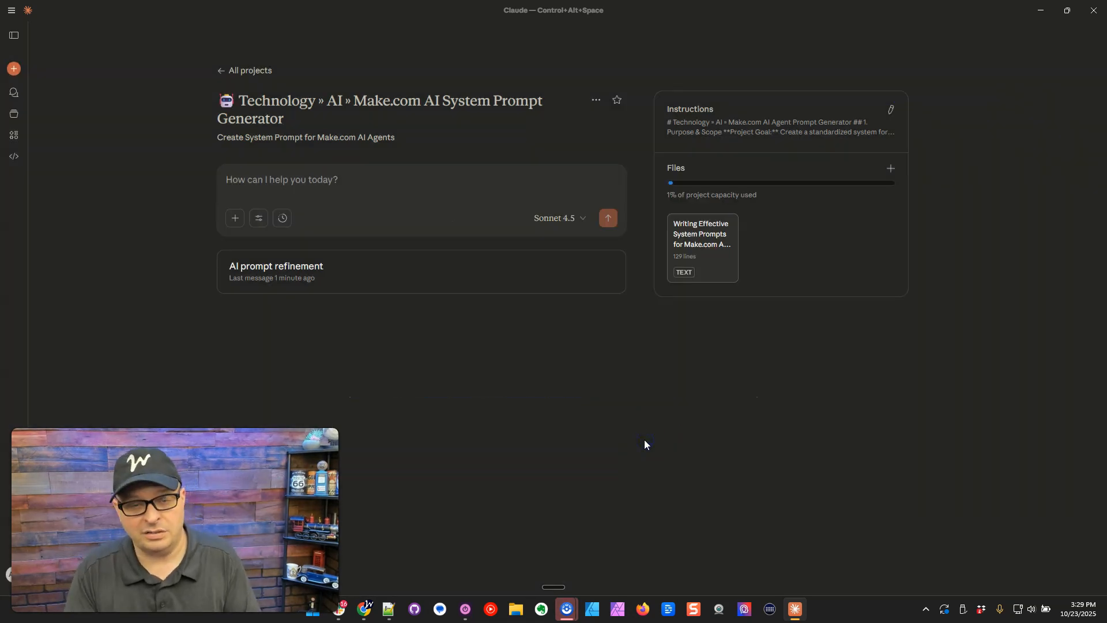